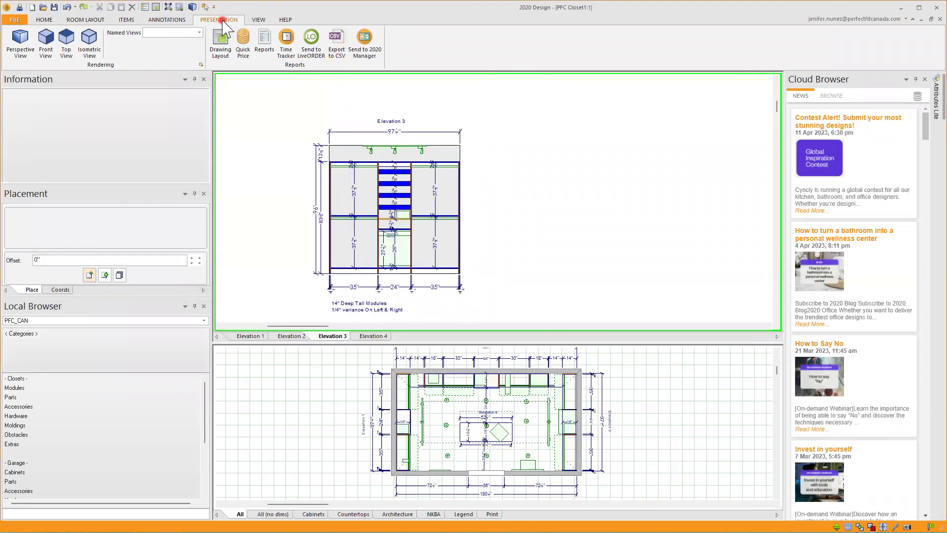
{"action": "left_click", "coordinate": [265, 43]}
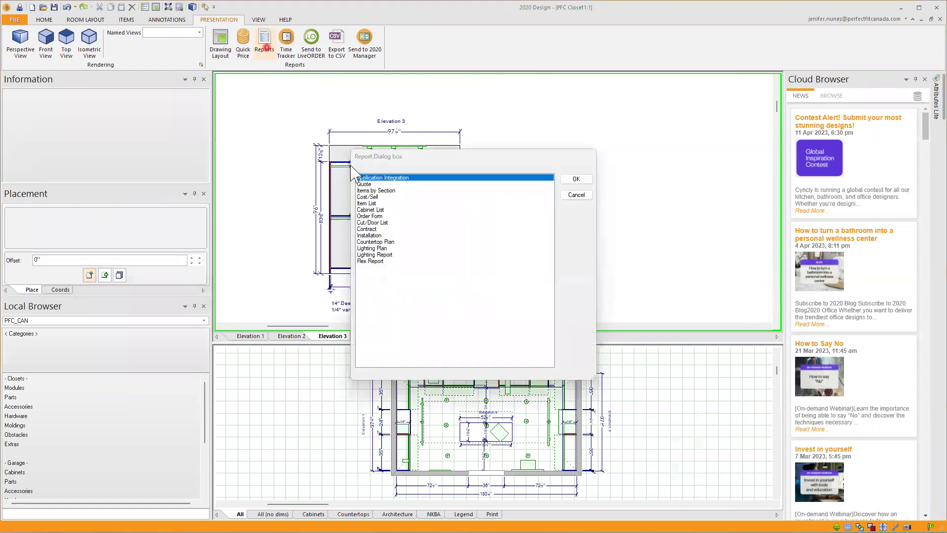
{"action": "left_click", "coordinate": [372, 203]}
{"action": "left_click", "coordinate": [372, 185]}
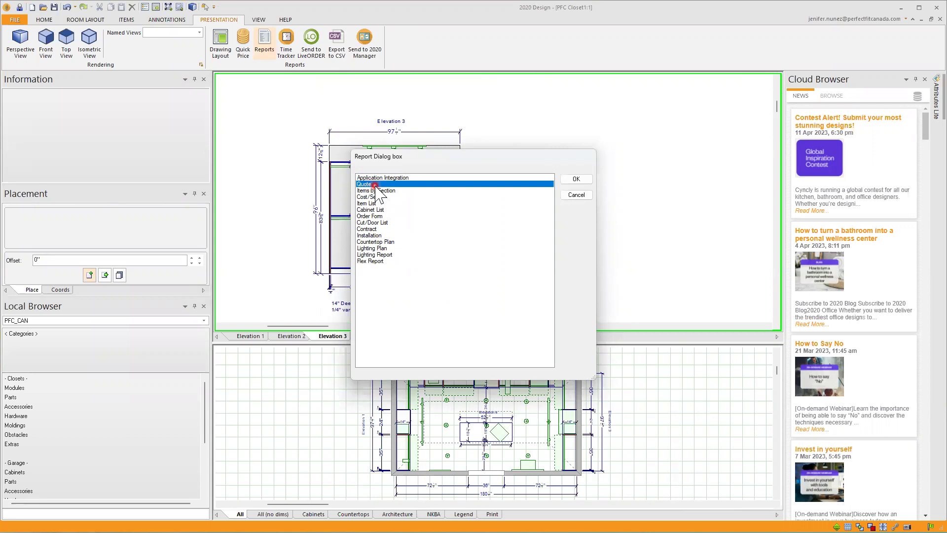
{"action": "left_click", "coordinate": [576, 180]}
{"action": "left_click", "coordinate": [578, 195]}
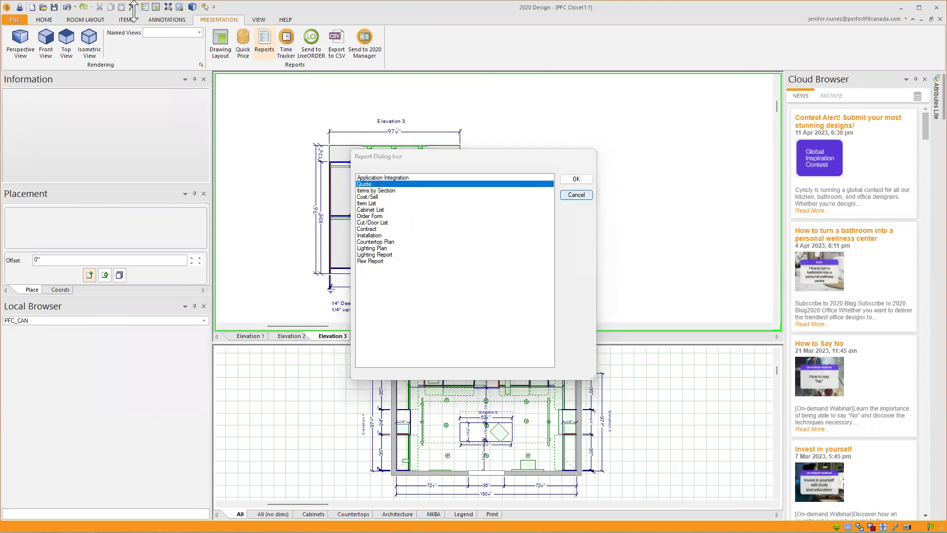
{"action": "left_click", "coordinate": [18, 7]}
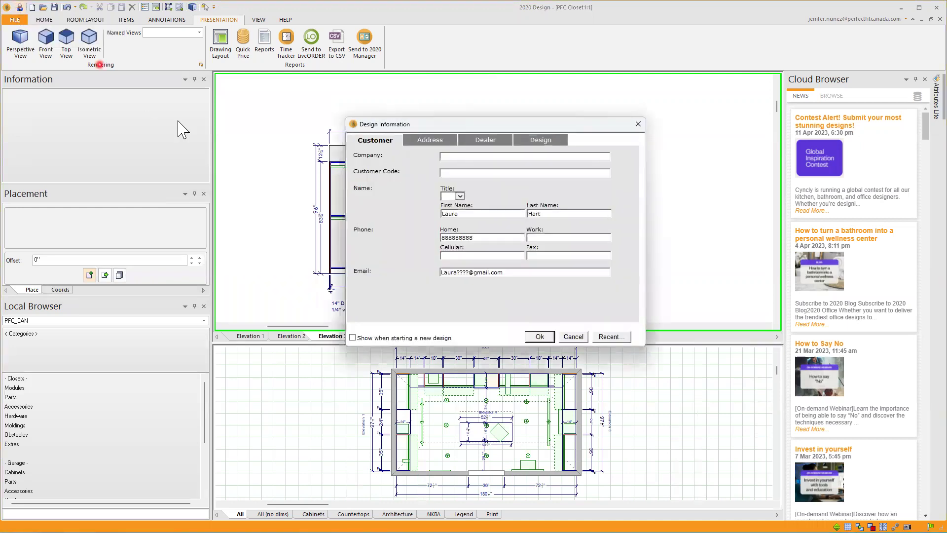
{"action": "left_click", "coordinate": [638, 124]}
{"action": "left_click", "coordinate": [15, 20]}
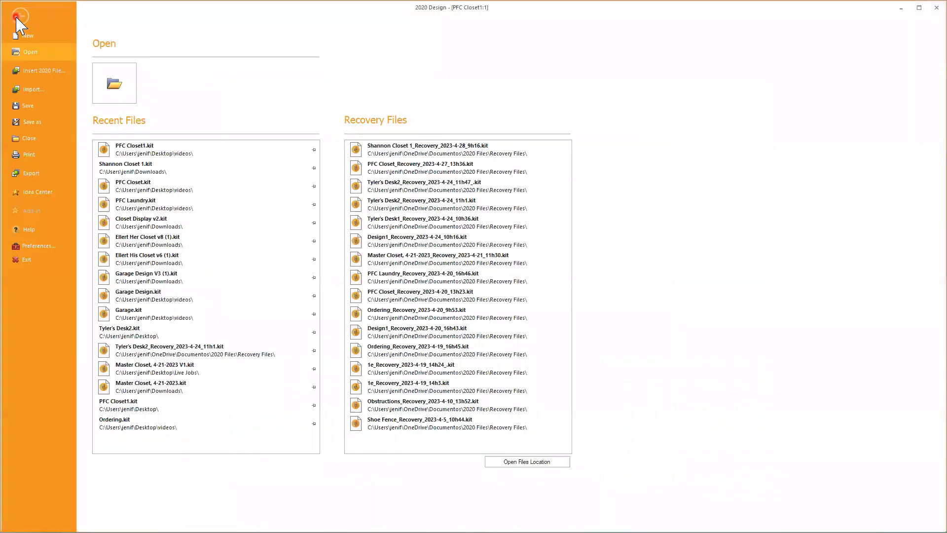
{"action": "key", "text": "Escape"}
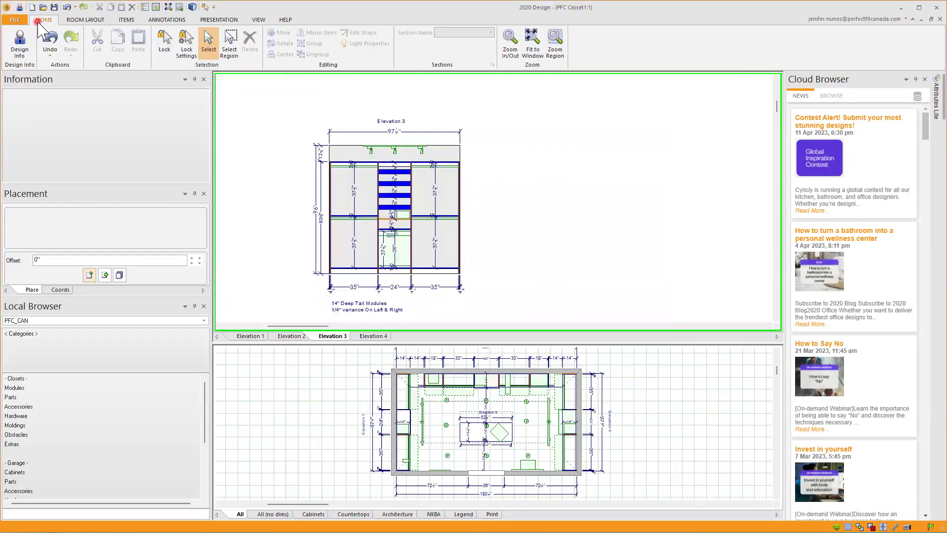
Open the design information and review the customer, mailing address and dealer details.
{"action": "left_click", "coordinate": [20, 45]}
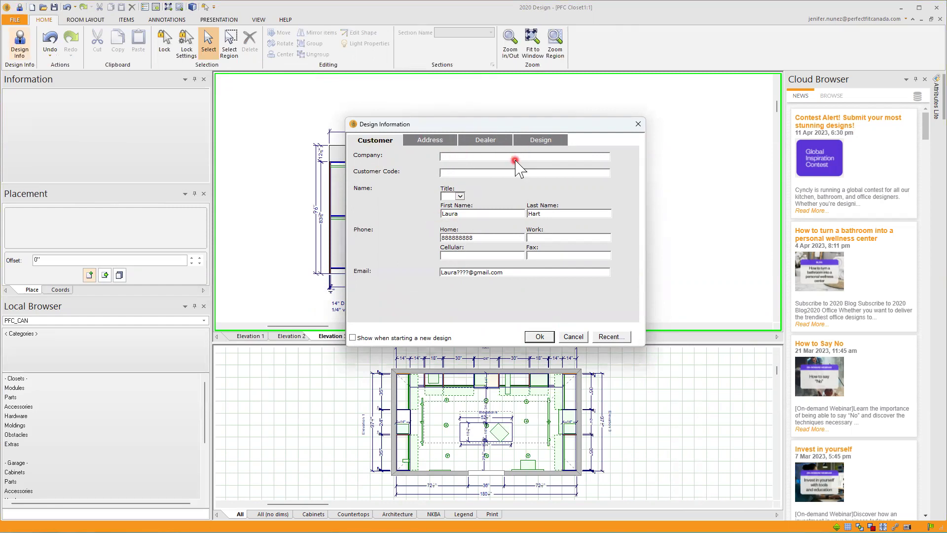
{"action": "left_click", "coordinate": [429, 140]}
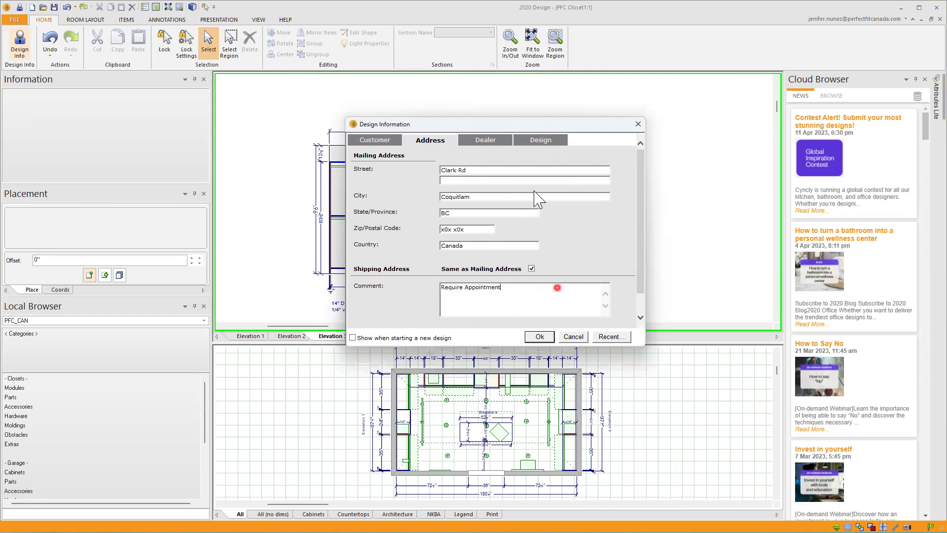
{"action": "left_click", "coordinate": [486, 141]}
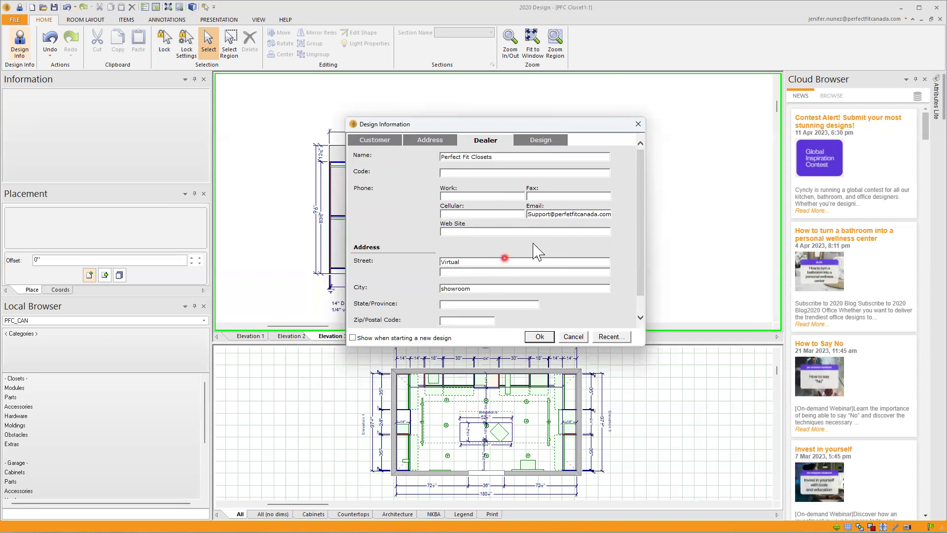
{"action": "scroll", "coordinate": [543, 212], "scroll_direction": "down", "scroll_amount": 1}
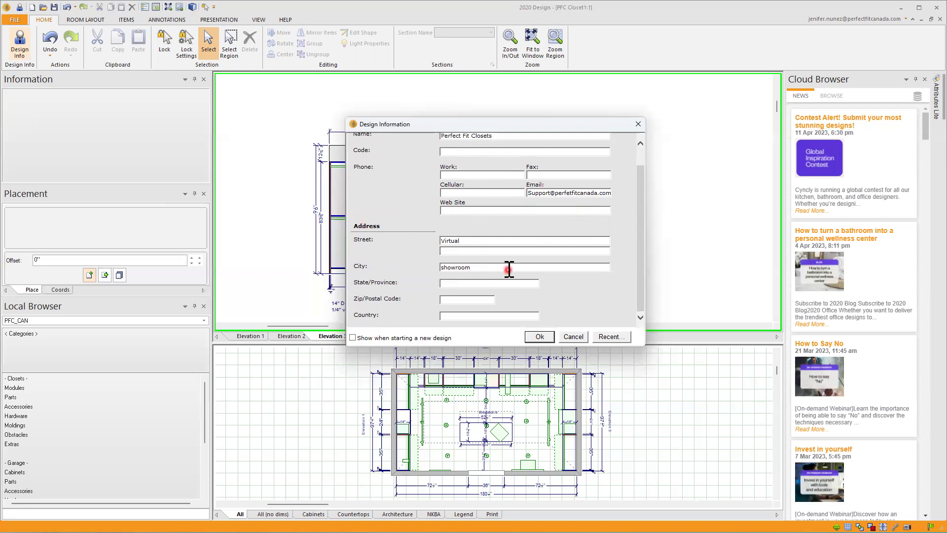
{"action": "scroll", "coordinate": [474, 155], "scroll_direction": "up", "scroll_amount": 1}
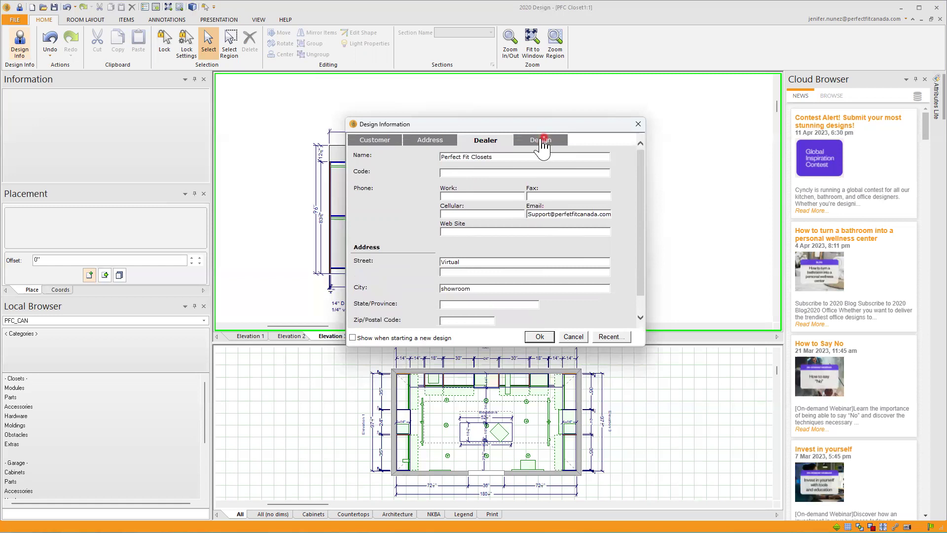
Examine the design details, including the designer, the project ID, the specifications in the project comment and the project dates.
{"action": "left_click", "coordinate": [537, 140]}
{"action": "left_click", "coordinate": [446, 172]}
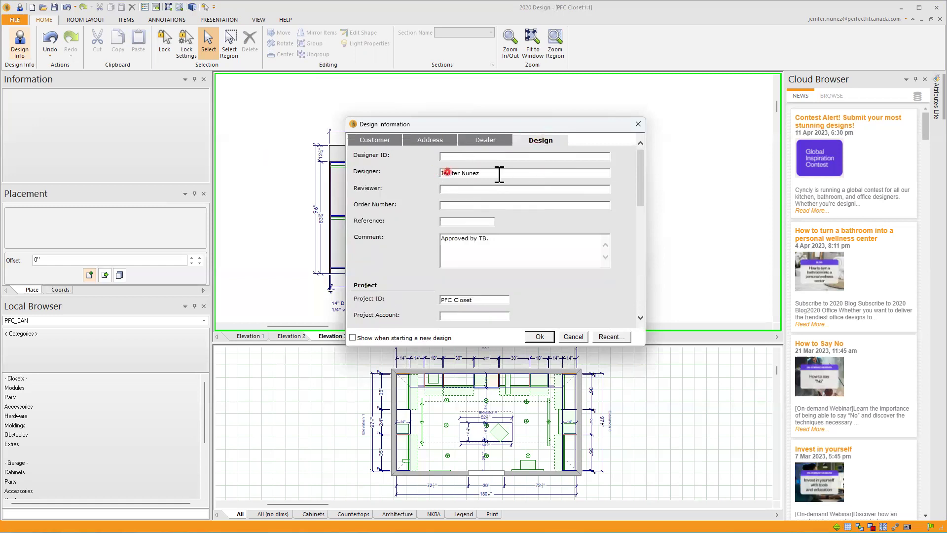
{"action": "left_click", "coordinate": [476, 174]}
{"action": "scroll", "coordinate": [515, 244], "scroll_direction": "down", "scroll_amount": 3}
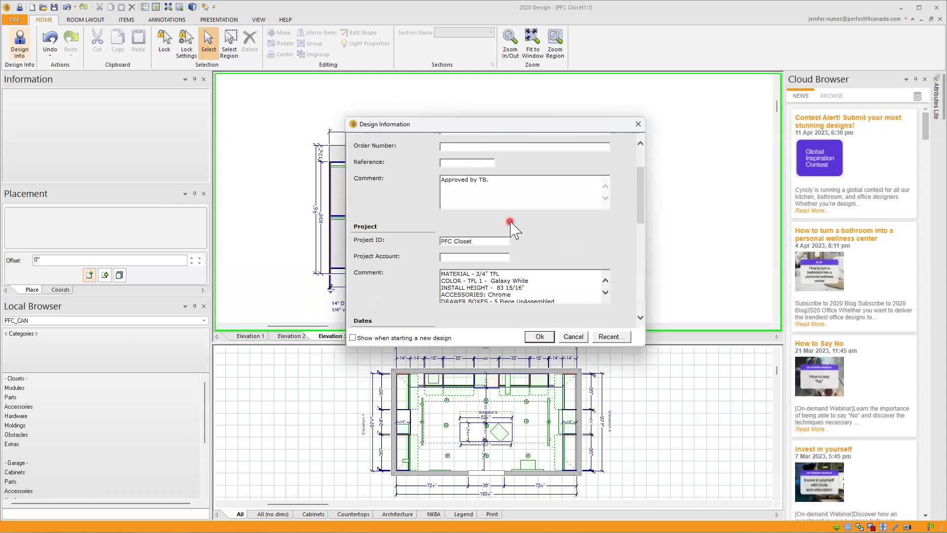
{"action": "scroll", "coordinate": [510, 219], "scroll_direction": "down", "scroll_amount": 1}
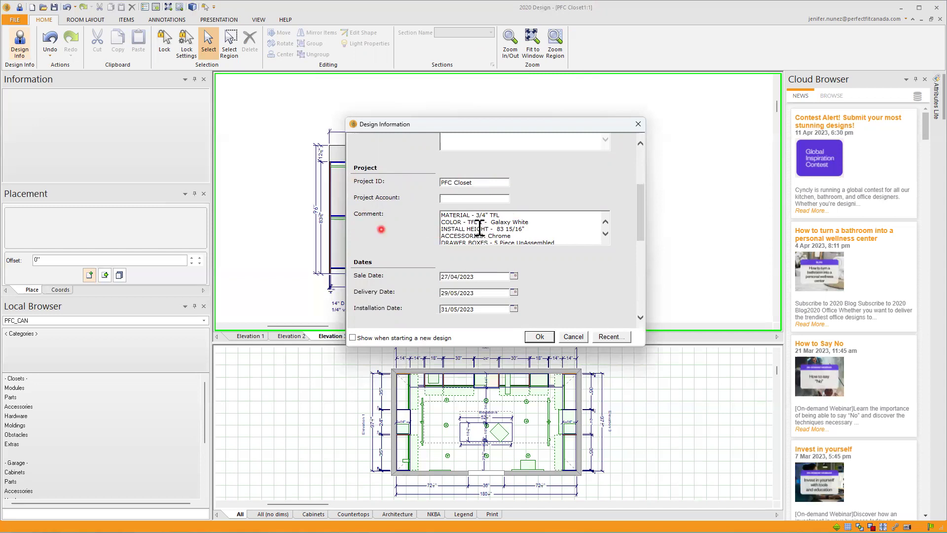
{"action": "scroll", "coordinate": [510, 226], "scroll_direction": "down", "scroll_amount": 1}
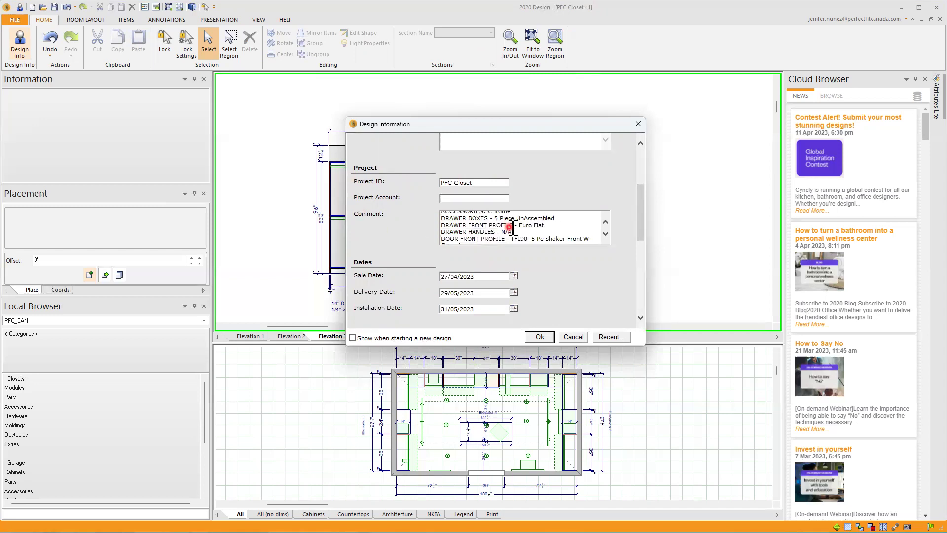
{"action": "scroll", "coordinate": [513, 228], "scroll_direction": "down", "scroll_amount": 5}
{"action": "scroll", "coordinate": [525, 213], "scroll_direction": "up", "scroll_amount": 6}
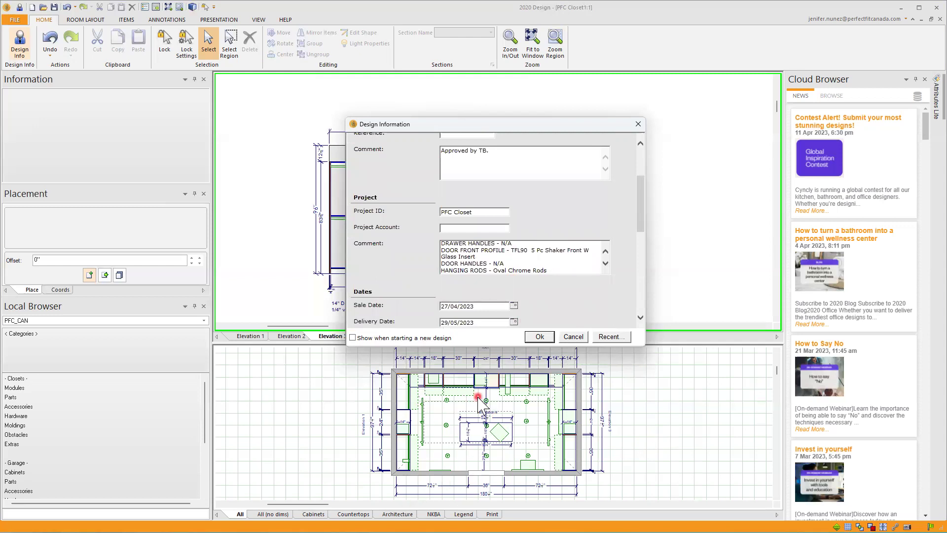
{"action": "scroll", "coordinate": [475, 257], "scroll_direction": "up", "scroll_amount": 5}
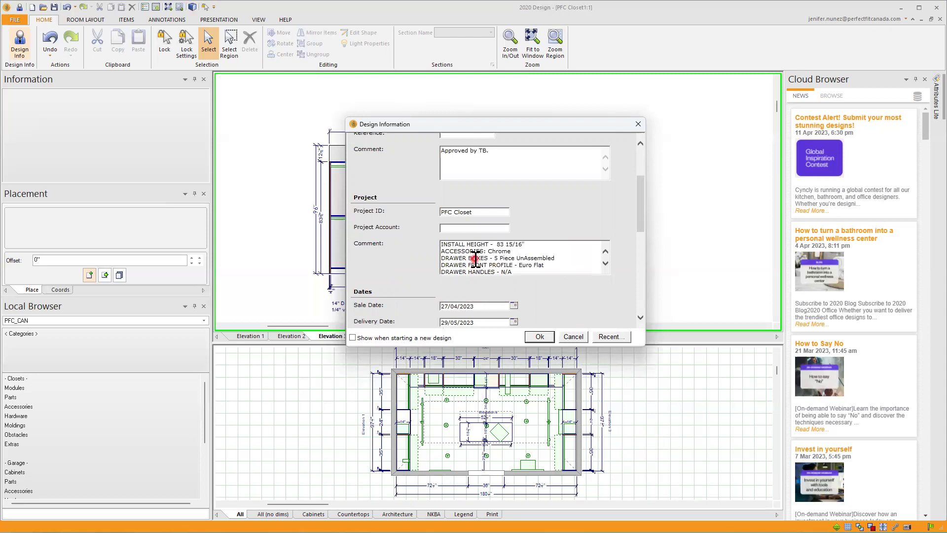
{"action": "scroll", "coordinate": [475, 258], "scroll_direction": "up", "scroll_amount": 5}
{"action": "scroll", "coordinate": [473, 291], "scroll_direction": "down", "scroll_amount": 2}
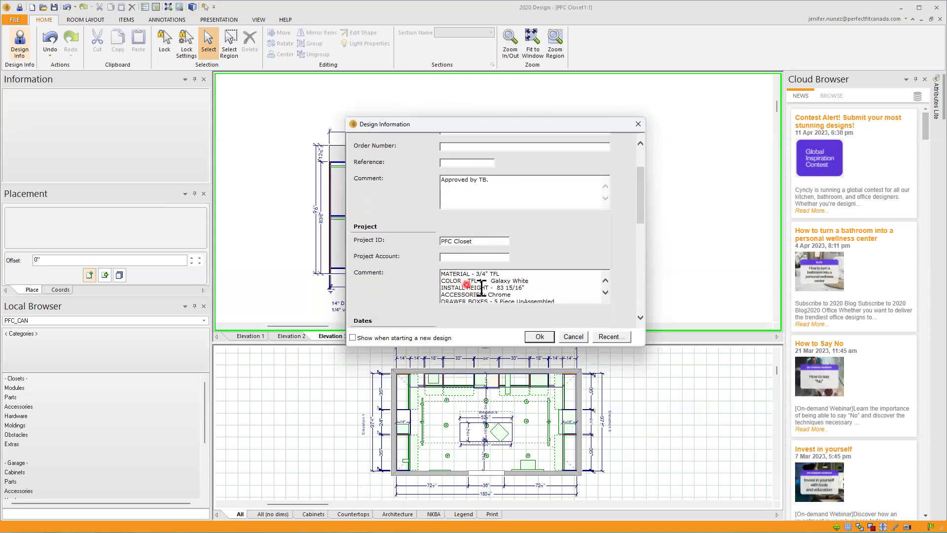
{"action": "left_click_drag", "start_coordinate": [641, 205], "coordinate": [641, 232]}
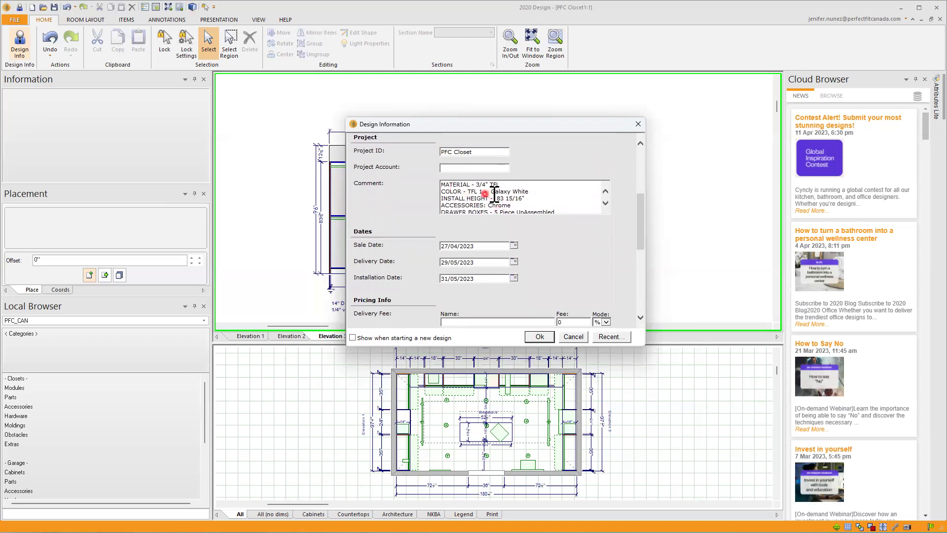
{"action": "scroll", "coordinate": [482, 198], "scroll_direction": "down", "scroll_amount": 1}
{"action": "scroll", "coordinate": [496, 199], "scroll_direction": "down", "scroll_amount": 3}
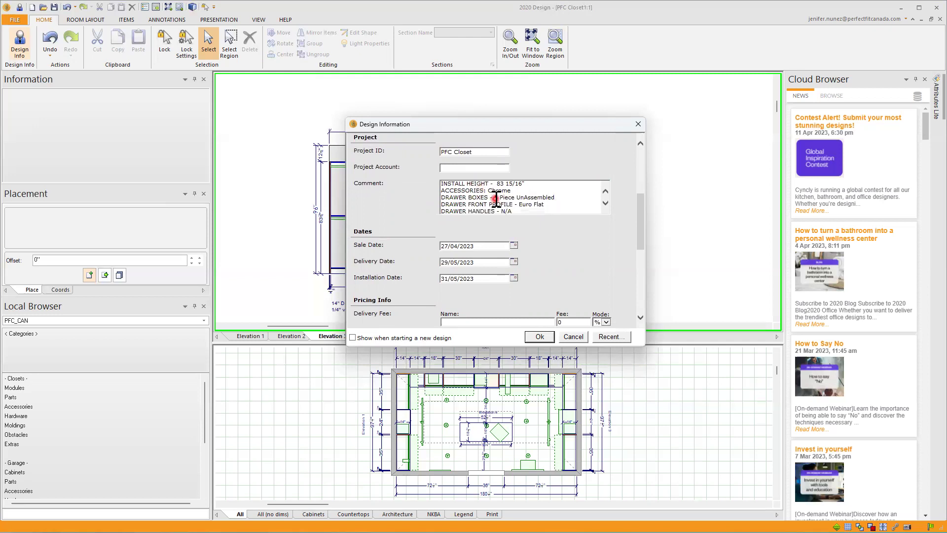
{"action": "scroll", "coordinate": [512, 204], "scroll_direction": "down", "scroll_amount": 1}
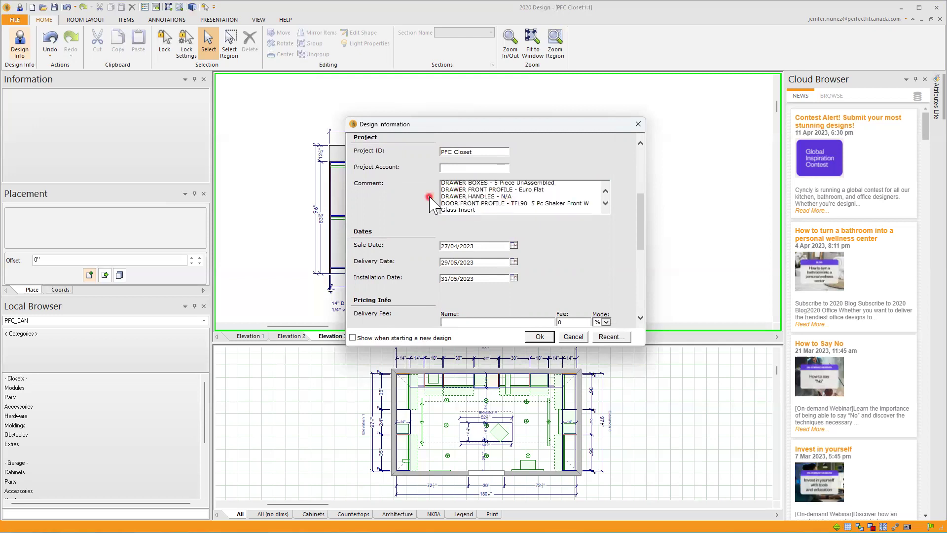
{"action": "scroll", "coordinate": [497, 203], "scroll_direction": "down", "scroll_amount": 1}
{"action": "scroll", "coordinate": [497, 207], "scroll_direction": "down", "scroll_amount": 1}
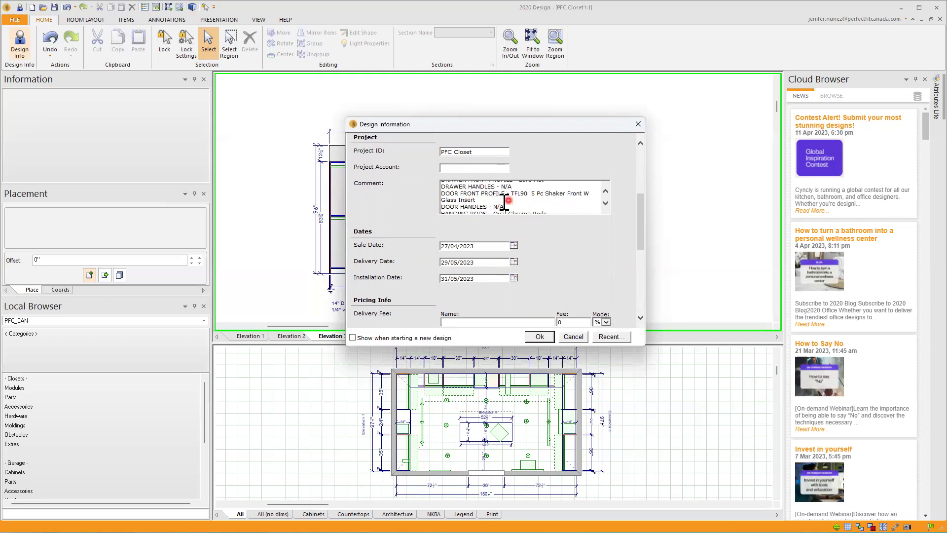
{"action": "scroll", "coordinate": [513, 197], "scroll_direction": "down", "scroll_amount": 1}
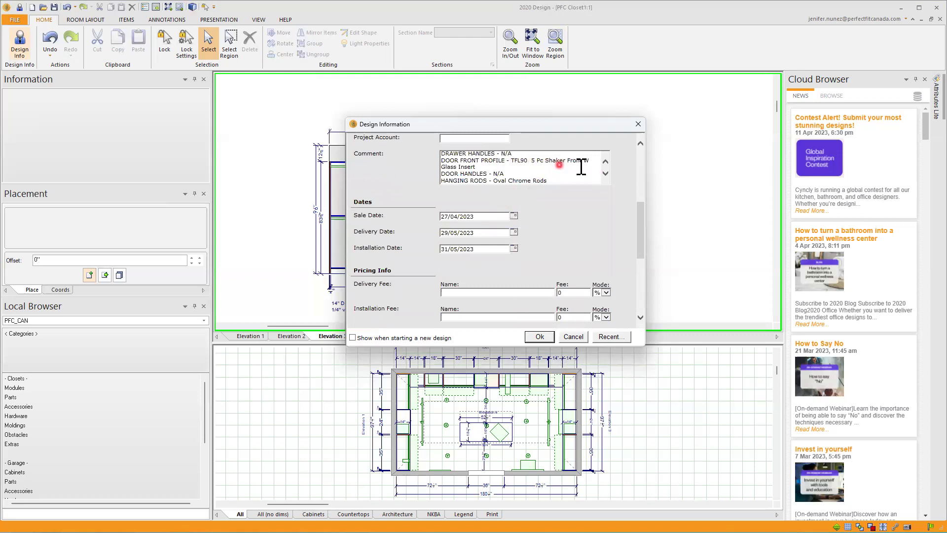
Clear the installation date in the project dates.
{"action": "scroll", "coordinate": [518, 170], "scroll_direction": "down", "scroll_amount": 1}
{"action": "scroll", "coordinate": [543, 161], "scroll_direction": "up", "scroll_amount": 1}
{"action": "left_click", "coordinate": [506, 248]}
Check the fee, discount and tax settings in the pricing info and save the design information.
{"action": "scroll", "coordinate": [535, 231], "scroll_direction": "down", "scroll_amount": 5}
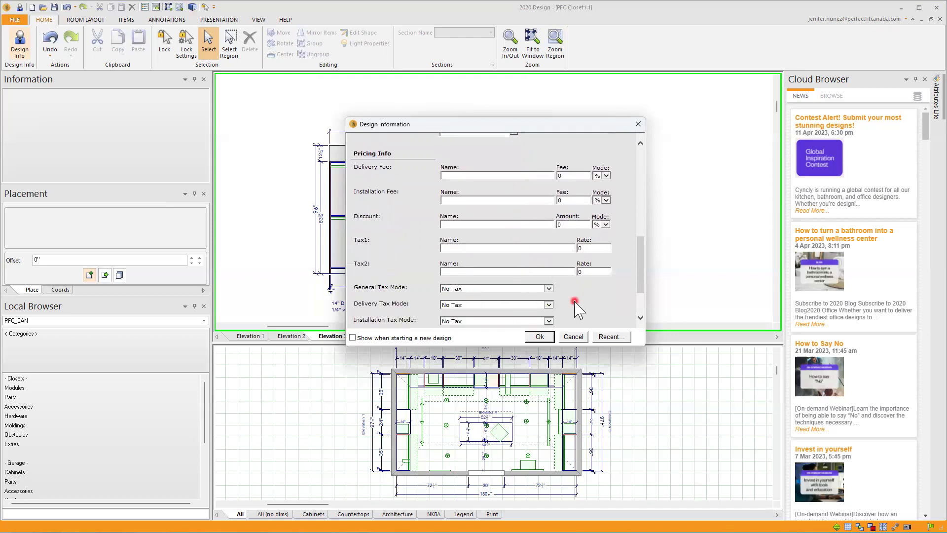
{"action": "scroll", "coordinate": [503, 187], "scroll_direction": "down", "scroll_amount": 2}
{"action": "scroll", "coordinate": [500, 180], "scroll_direction": "down", "scroll_amount": 2}
{"action": "scroll", "coordinate": [533, 267], "scroll_direction": "up", "scroll_amount": 10}
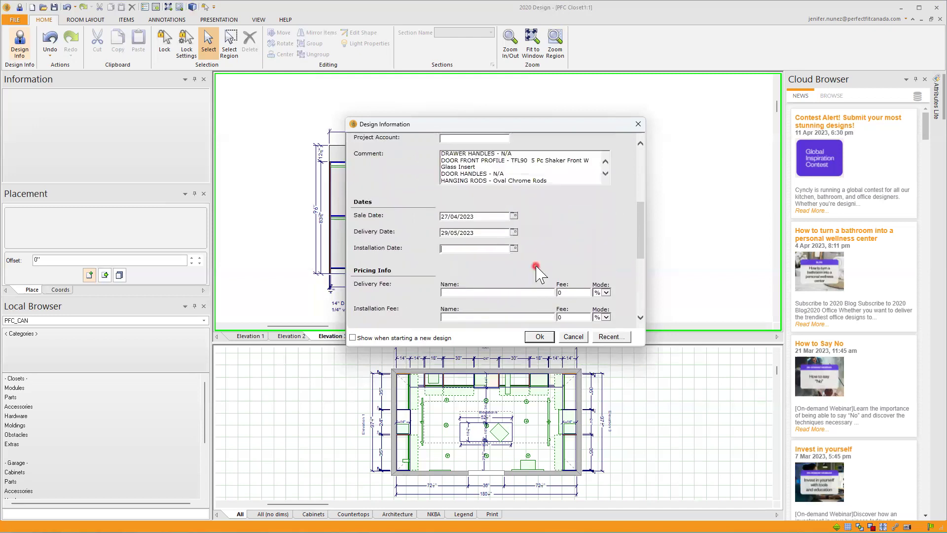
{"action": "scroll", "coordinate": [607, 244], "scroll_direction": "up", "scroll_amount": 5}
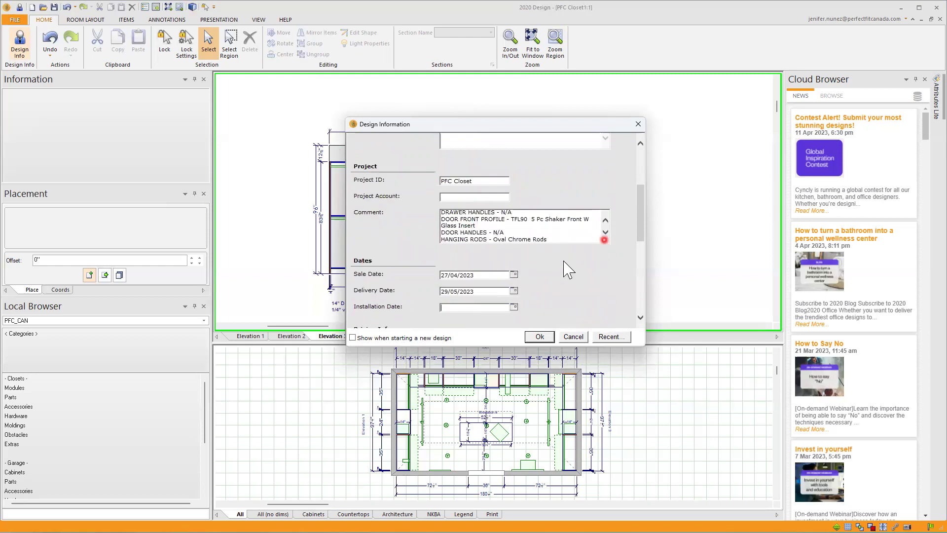
{"action": "scroll", "coordinate": [547, 281], "scroll_direction": "up", "scroll_amount": 2}
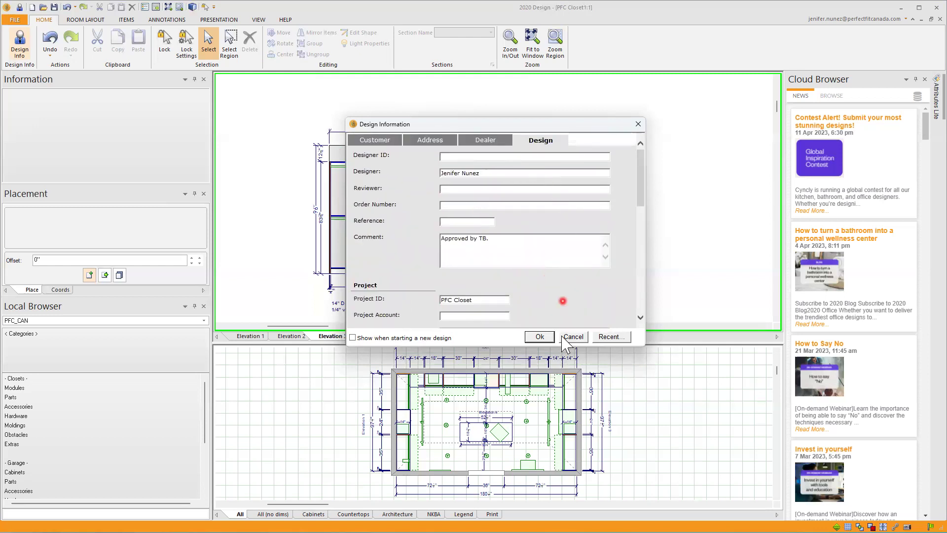
{"action": "left_click", "coordinate": [538, 337]}
{"action": "left_click", "coordinate": [539, 336]}
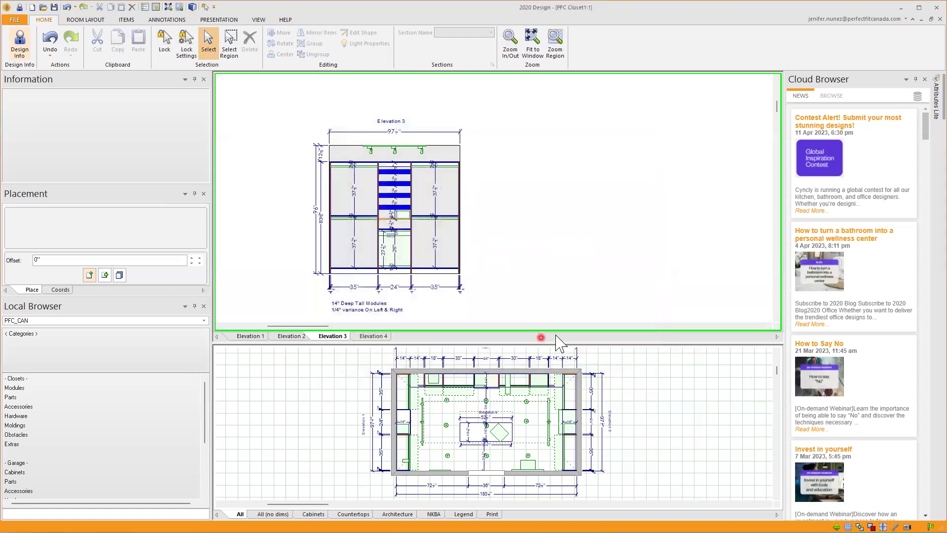
Generate the Quote report for the design with the existing quote options and view it.
{"action": "left_click", "coordinate": [212, 21]}
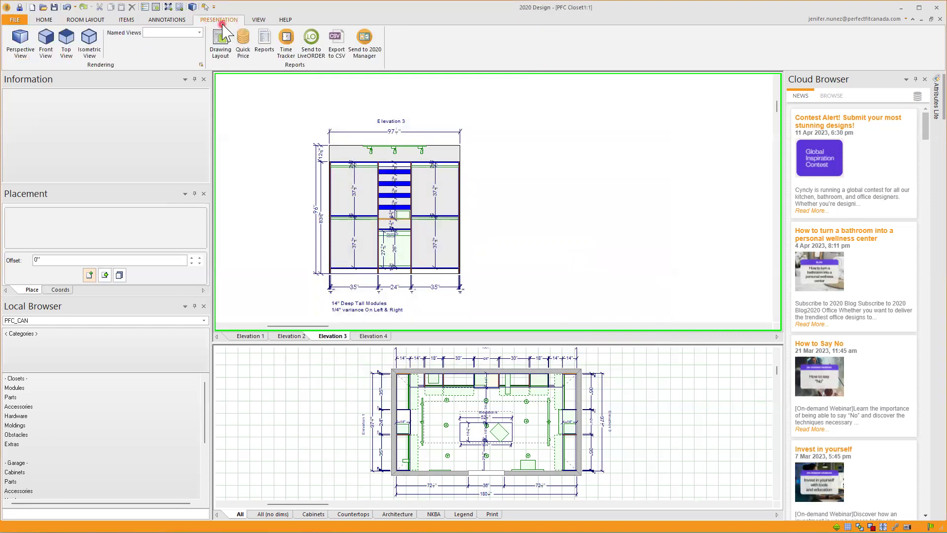
{"action": "left_click", "coordinate": [265, 44]}
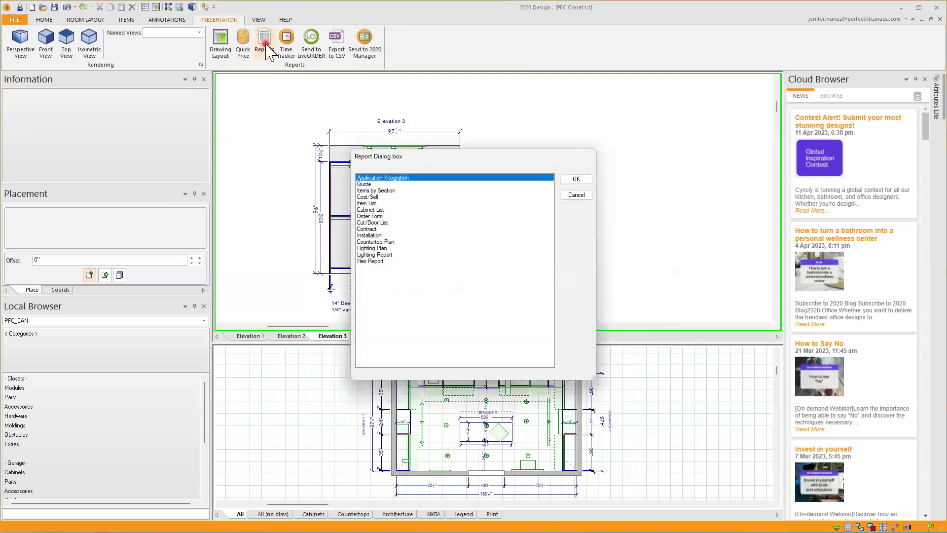
{"action": "left_click", "coordinate": [367, 184]}
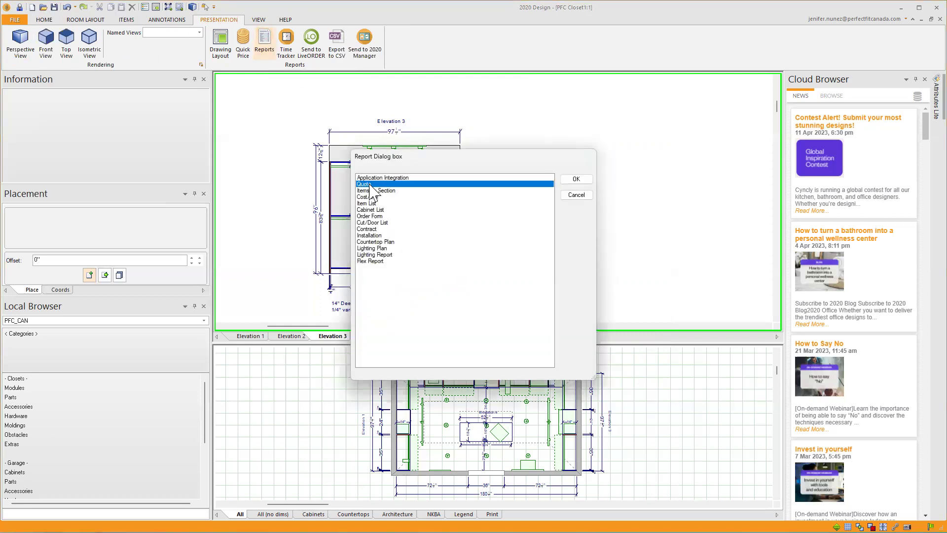
{"action": "left_click", "coordinate": [576, 179]}
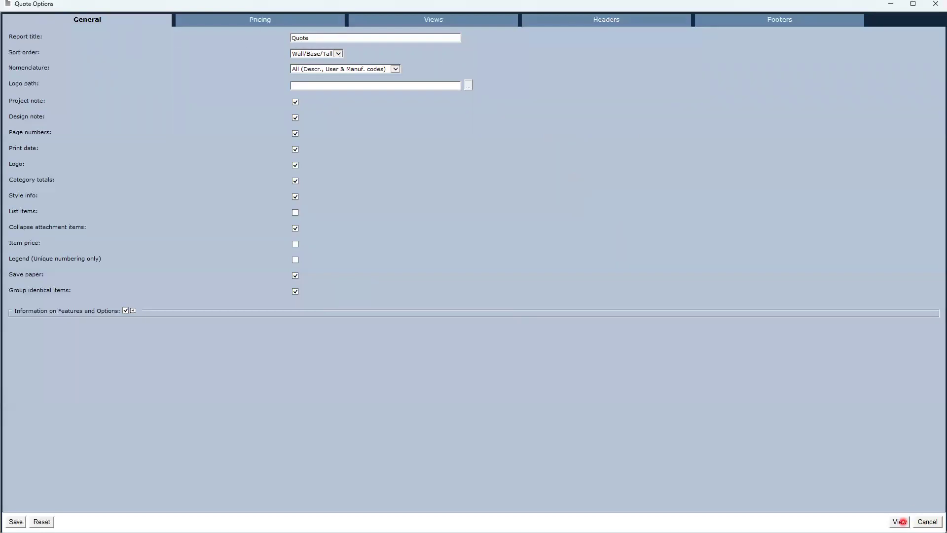
{"action": "left_click", "coordinate": [901, 522]}
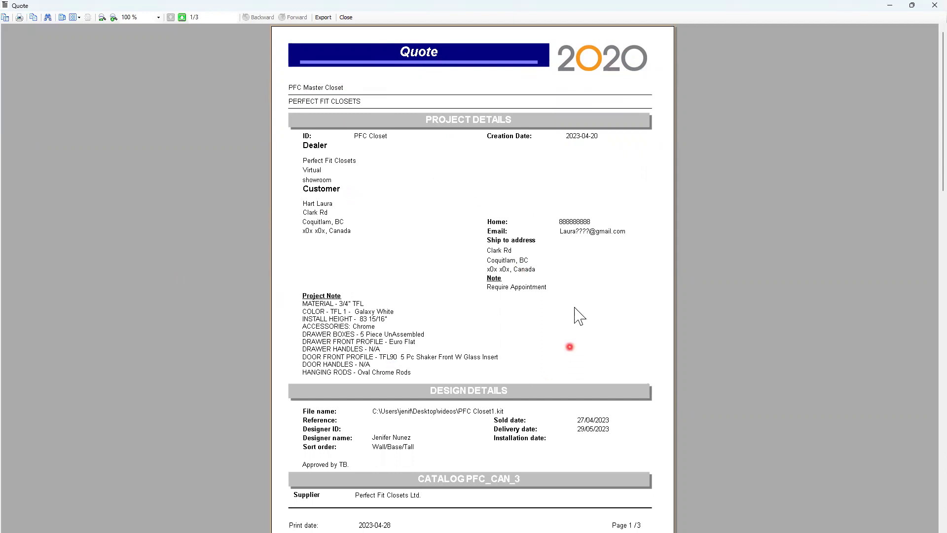
Examine all pages of the Quote report, including the project details, category net totals and quote summary.
{"action": "scroll", "coordinate": [577, 296], "scroll_direction": "down", "scroll_amount": 1}
{"action": "scroll", "coordinate": [542, 291], "scroll_direction": "down", "scroll_amount": 4}
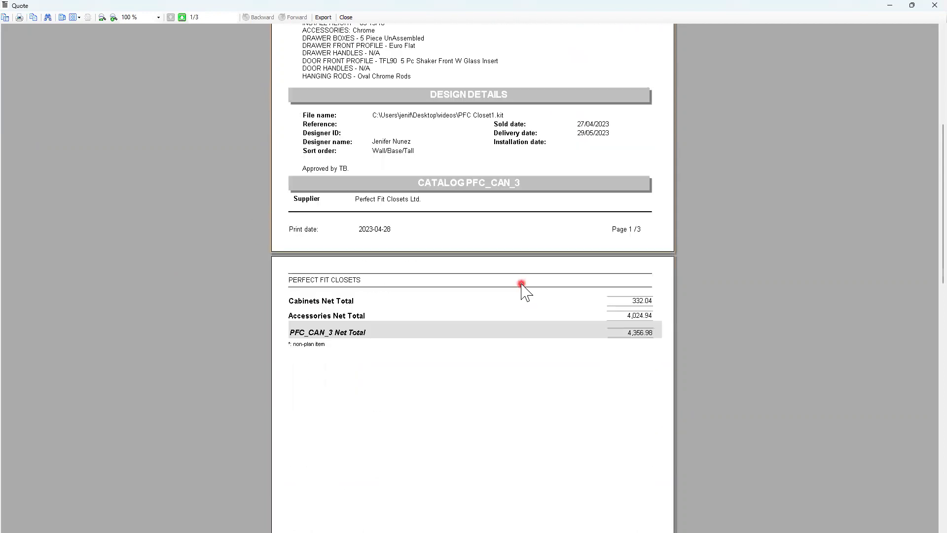
{"action": "scroll", "coordinate": [617, 342], "scroll_direction": "down", "scroll_amount": 12}
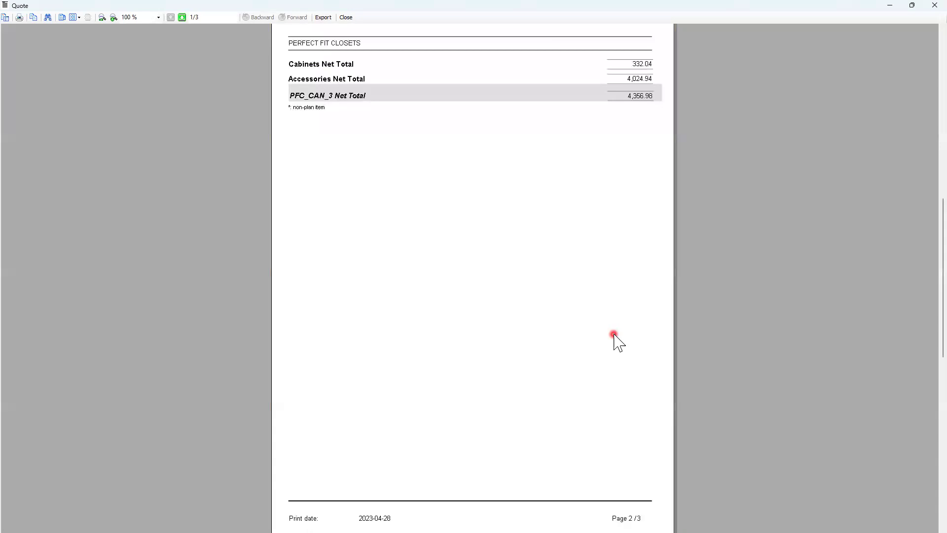
{"action": "scroll", "coordinate": [568, 227], "scroll_direction": "down", "scroll_amount": 1}
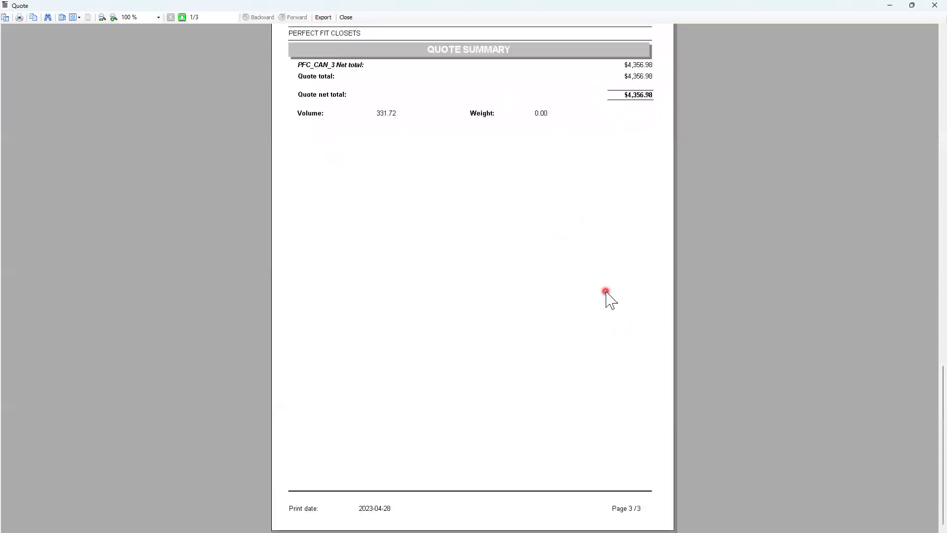
{"action": "scroll", "coordinate": [605, 299], "scroll_direction": "up", "scroll_amount": 16}
{"action": "scroll", "coordinate": [600, 303], "scroll_direction": "down", "scroll_amount": 17}
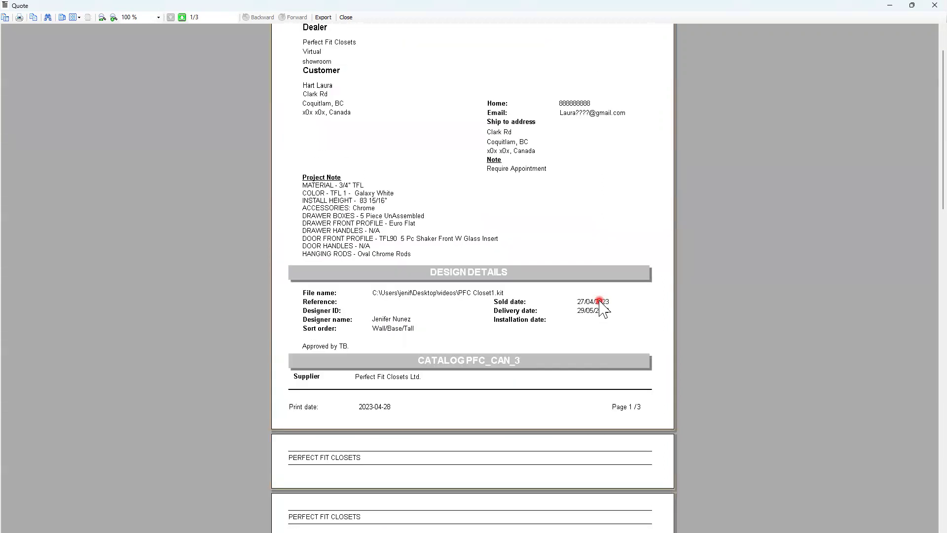
{"action": "scroll", "coordinate": [603, 309], "scroll_direction": "up", "scroll_amount": 6}
{"action": "scroll", "coordinate": [603, 313], "scroll_direction": "up", "scroll_amount": 11}
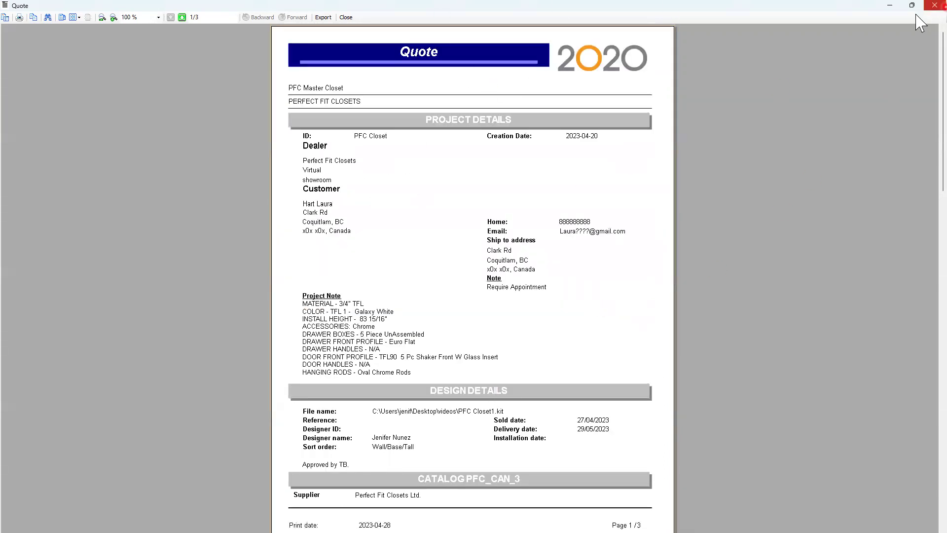
{"action": "left_click", "coordinate": [888, 5]}
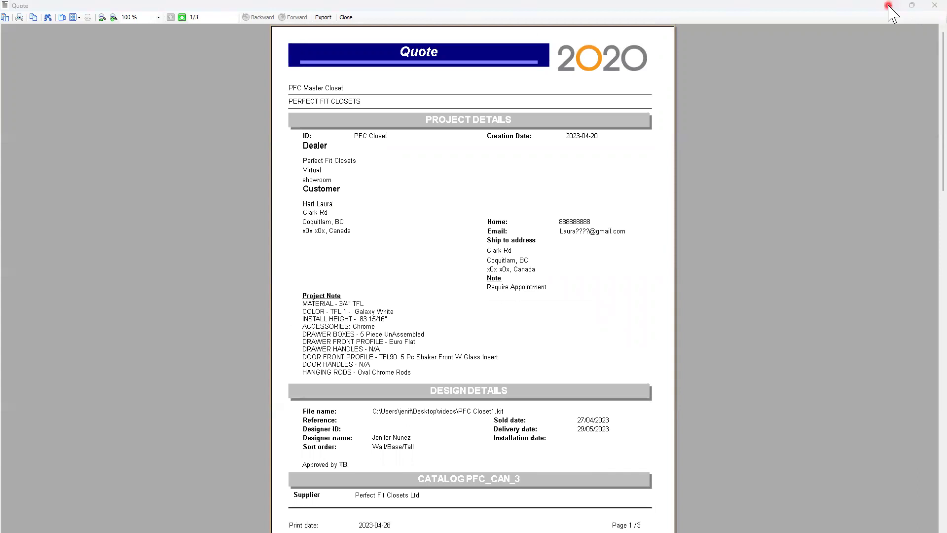
Start another Quote report for the design and bring up its general report options.
{"action": "left_click", "coordinate": [266, 42]}
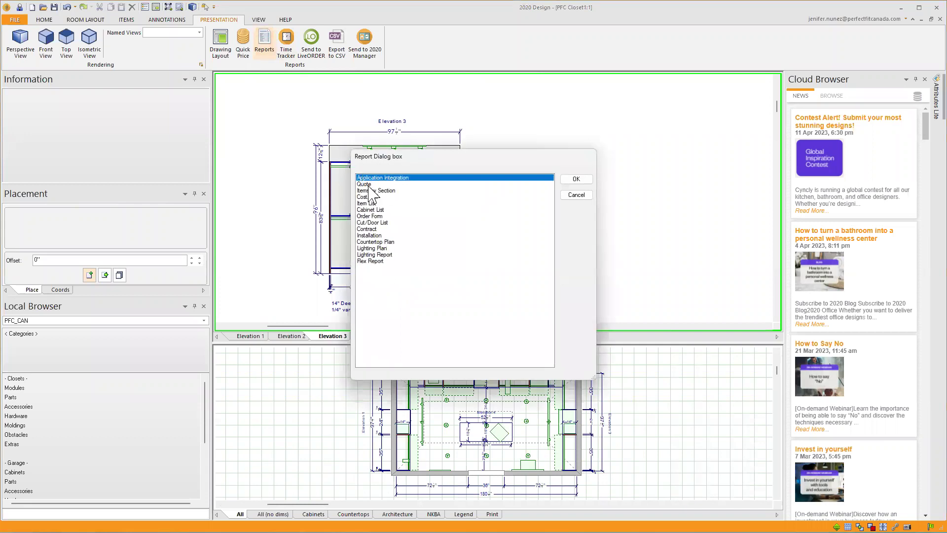
{"action": "left_click", "coordinate": [368, 184]}
{"action": "left_click", "coordinate": [575, 179]}
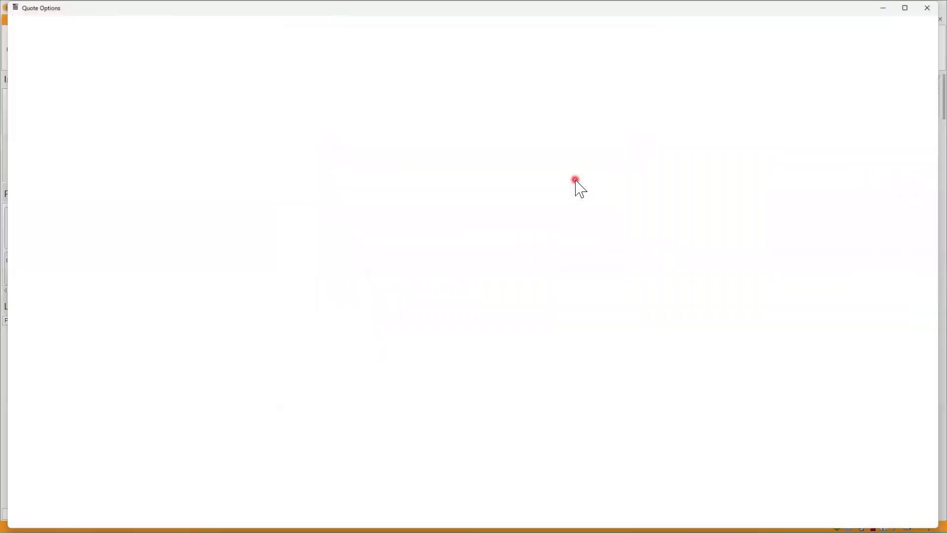
{"action": "left_click", "coordinate": [79, 24]}
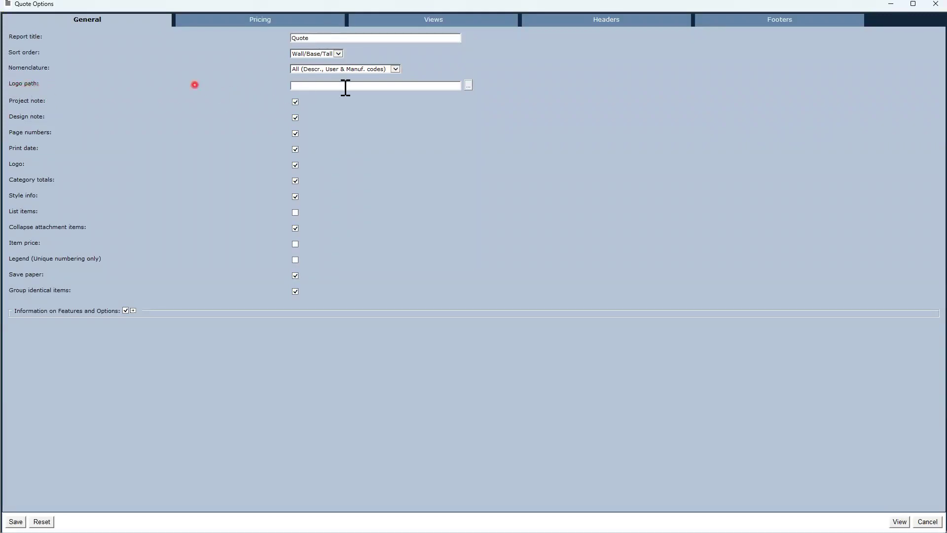
Set the report's logo path to the LOGO.jpg image on the Desktop.
{"action": "left_click", "coordinate": [468, 85]}
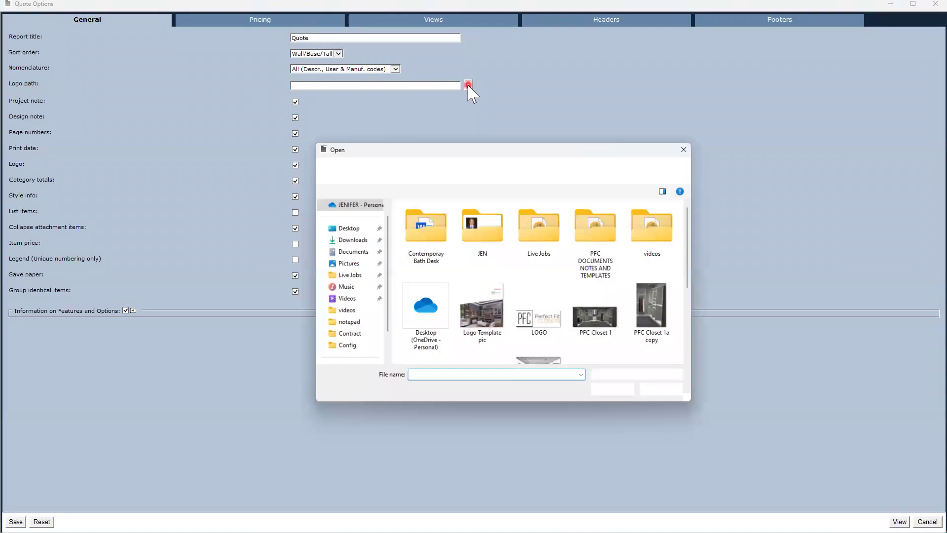
{"action": "scroll", "coordinate": [552, 276], "scroll_direction": "down", "scroll_amount": 2}
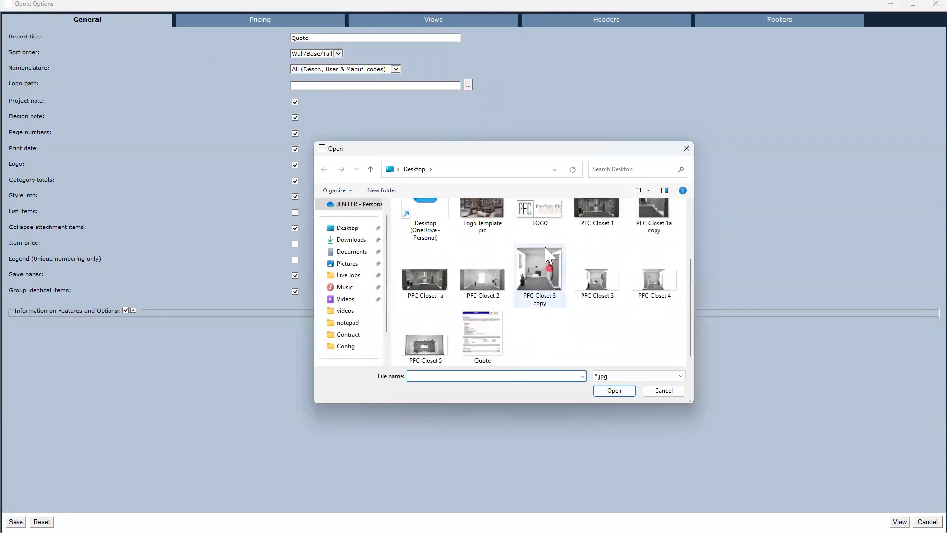
{"action": "left_click", "coordinate": [543, 210]}
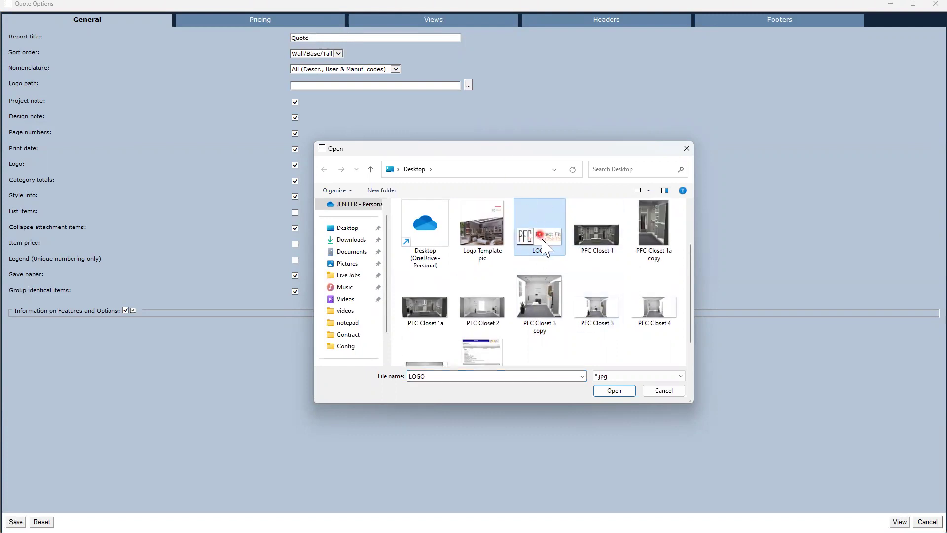
{"action": "left_click", "coordinate": [617, 392]}
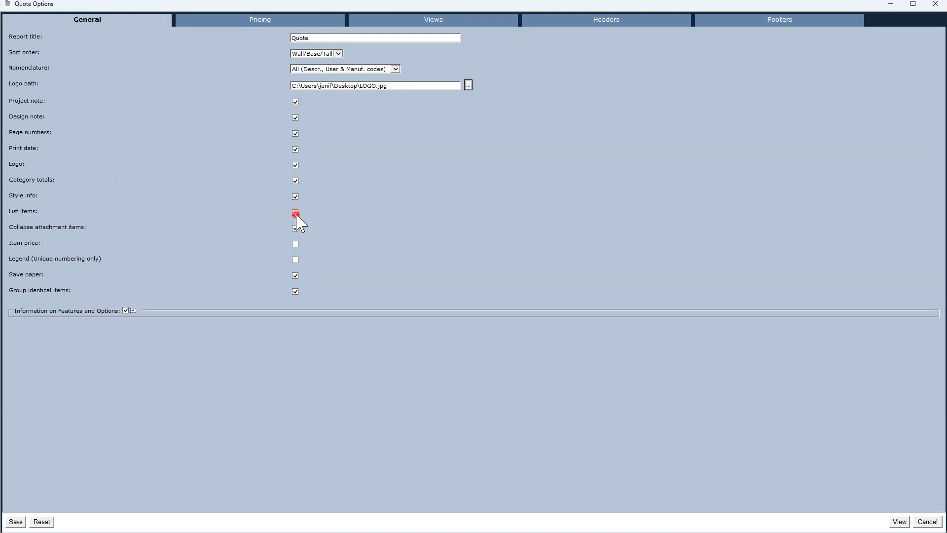
Review the quote's item listing and attachment options and the pricing options for N/A or no-charge items.
{"action": "left_click", "coordinate": [301, 232]}
{"action": "left_click", "coordinate": [303, 214]}
{"action": "left_click", "coordinate": [305, 213]}
{"action": "left_click", "coordinate": [295, 228]}
{"action": "left_click", "coordinate": [241, 22]}
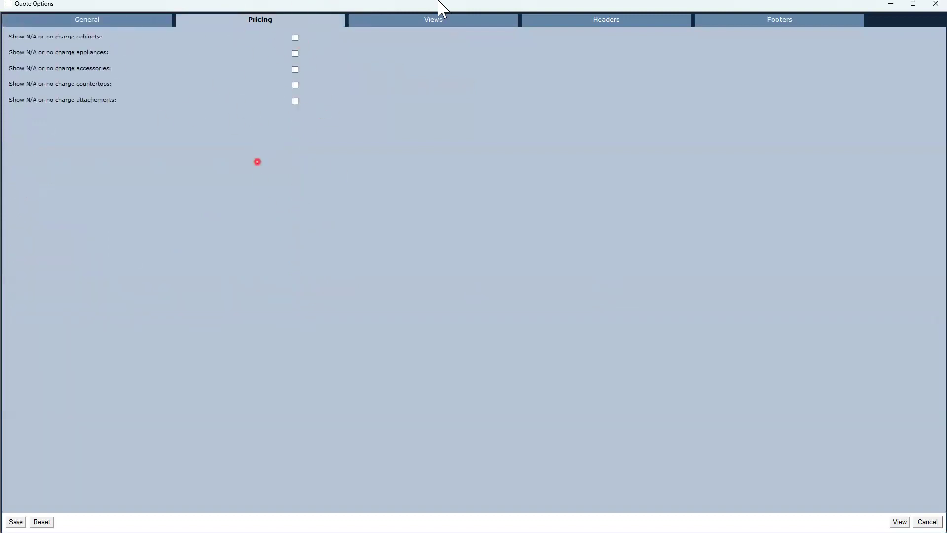
Set view path 1 of the quote pictures to PFC Closet 1a.jpg from the Desktop.
{"action": "left_click", "coordinate": [434, 21]}
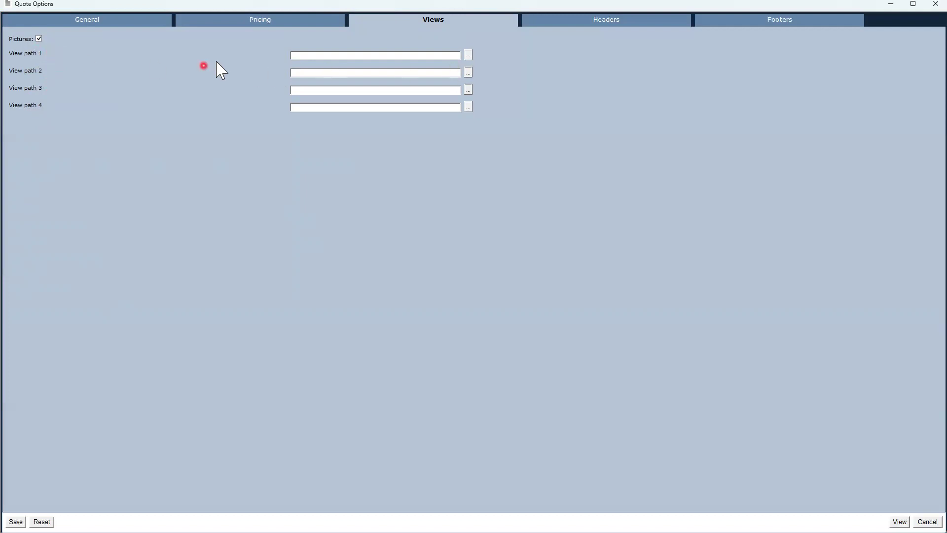
{"action": "left_click", "coordinate": [469, 55]}
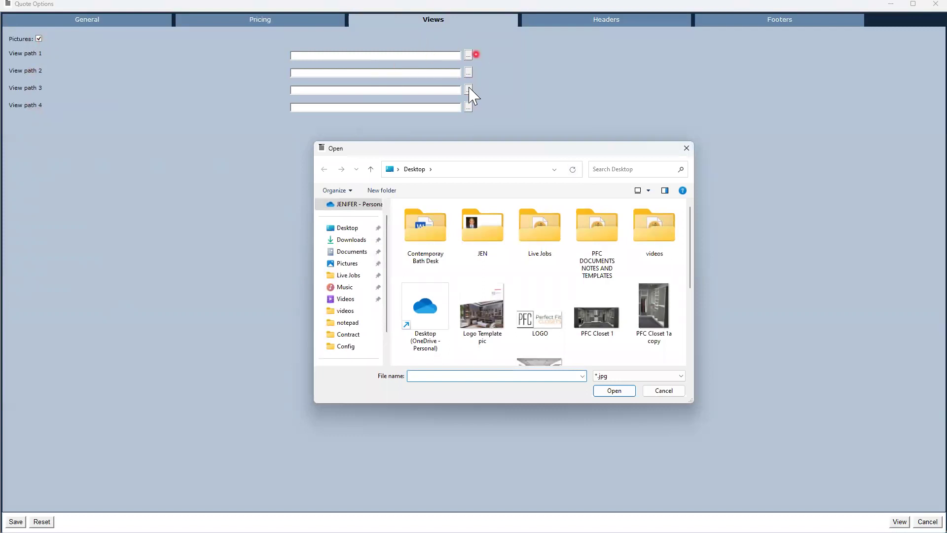
{"action": "scroll", "coordinate": [640, 321], "scroll_direction": "down", "scroll_amount": 3}
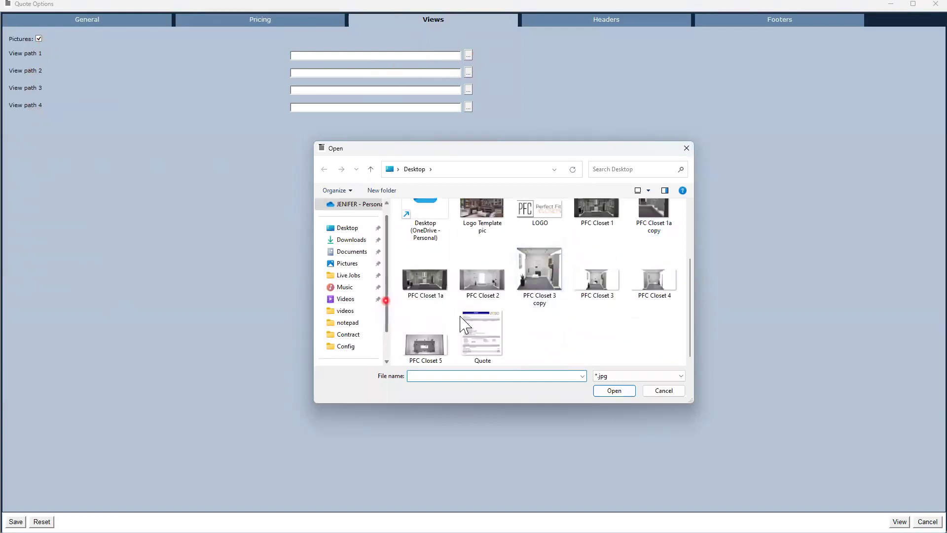
{"action": "left_click", "coordinate": [431, 286]}
{"action": "left_click", "coordinate": [617, 389]}
Set view path 2 of the quote pictures to PFC Closet 2.jpg from the Desktop.
{"action": "left_click", "coordinate": [469, 73]}
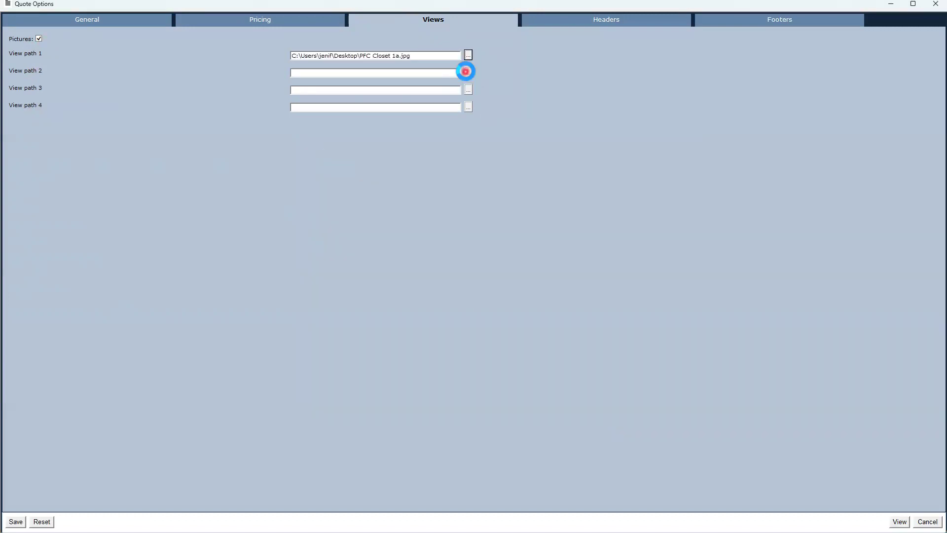
{"action": "left_click", "coordinate": [539, 308]}
{"action": "scroll", "coordinate": [537, 315], "scroll_direction": "down", "scroll_amount": 2}
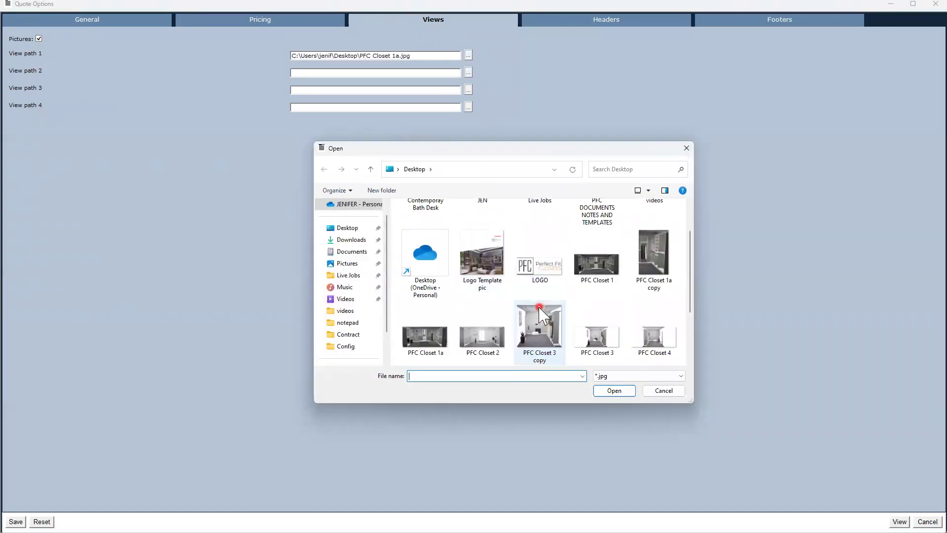
{"action": "left_click", "coordinate": [568, 328]}
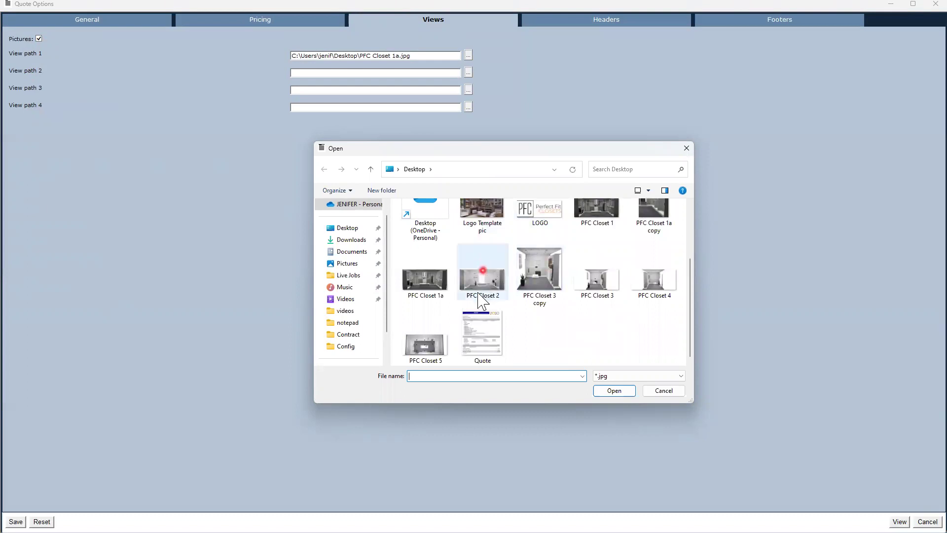
{"action": "left_click", "coordinate": [484, 278]}
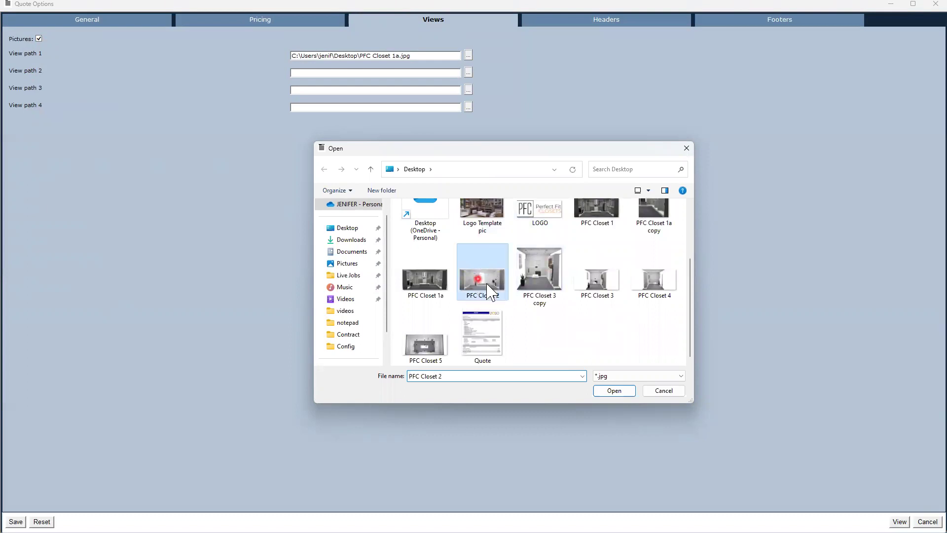
{"action": "left_click", "coordinate": [623, 391]}
Set view path 3 of the quote pictures to PFC Closet 5.jpg from the Desktop.
{"action": "left_click", "coordinate": [469, 90]}
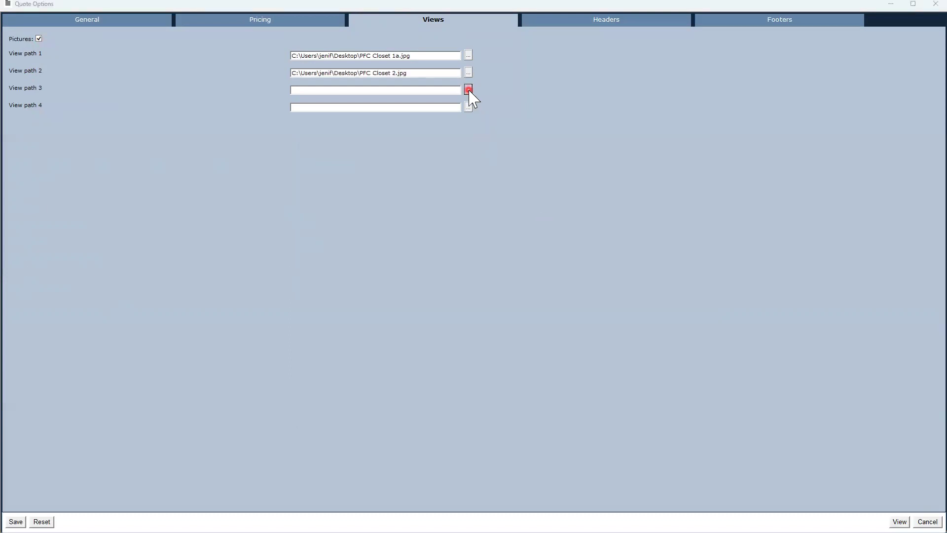
{"action": "scroll", "coordinate": [608, 319], "scroll_direction": "down", "scroll_amount": 1}
{"action": "scroll", "coordinate": [619, 296], "scroll_direction": "down", "scroll_amount": 1}
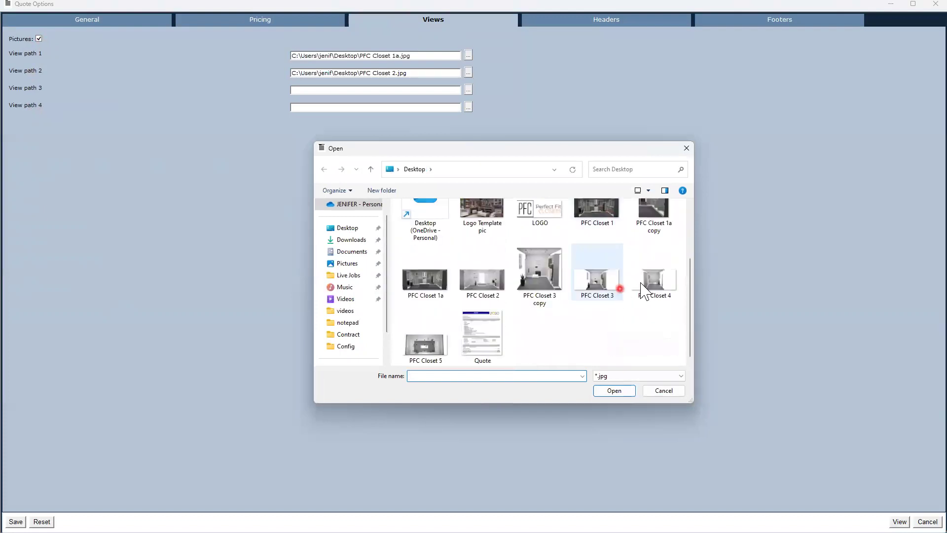
{"action": "left_click", "coordinate": [425, 343]}
{"action": "left_click", "coordinate": [618, 390]}
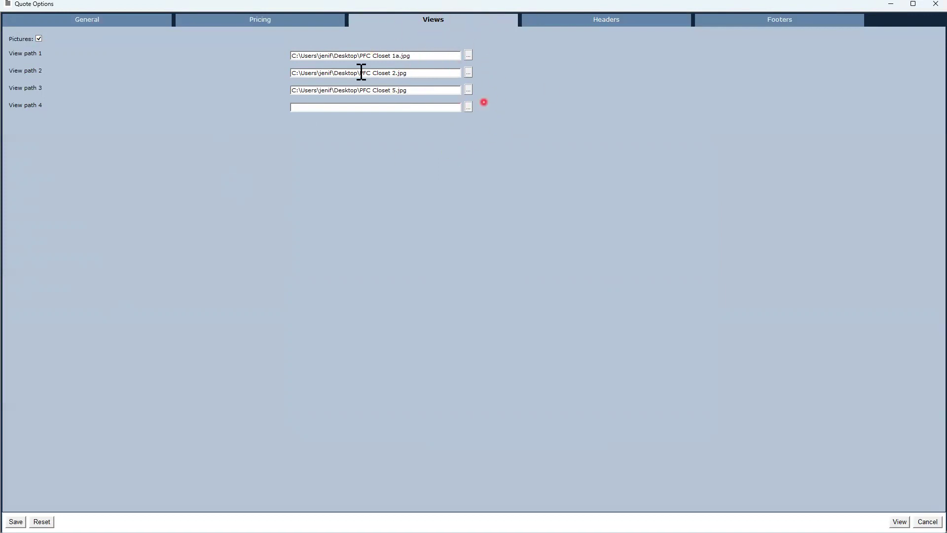
Check the report and page header texts and the report and page footer fields of the quote.
{"action": "left_click", "coordinate": [598, 19]}
{"action": "left_click", "coordinate": [608, 20]}
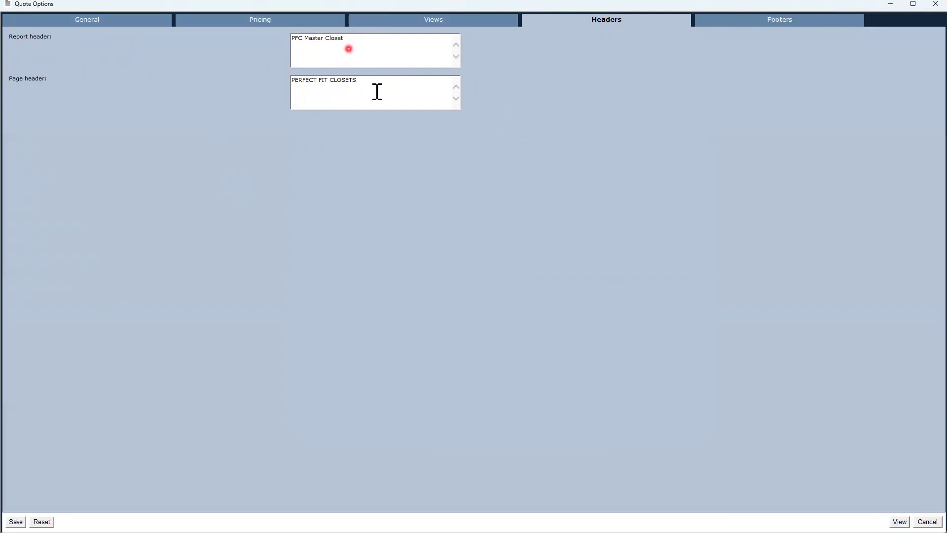
{"action": "left_click", "coordinate": [779, 21]}
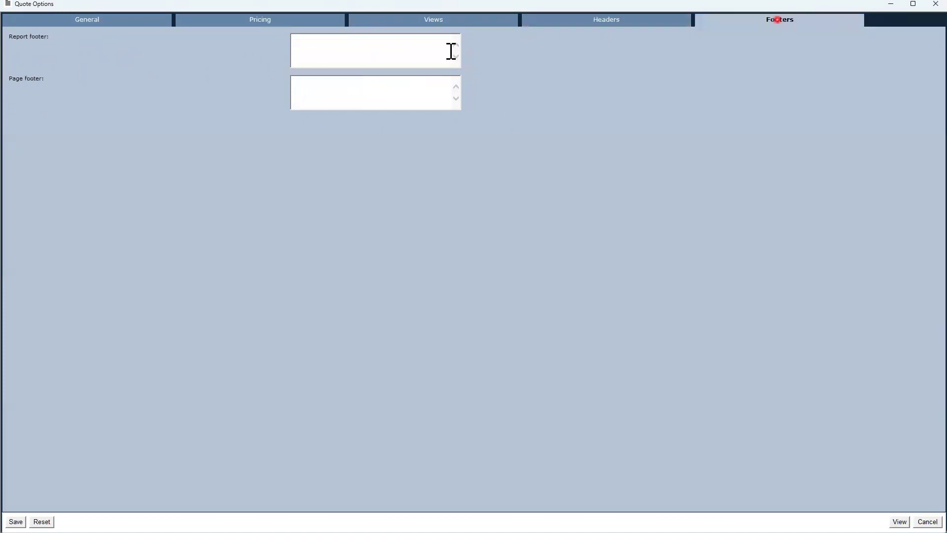
{"action": "left_click", "coordinate": [606, 20]}
{"action": "left_click", "coordinate": [319, 55]}
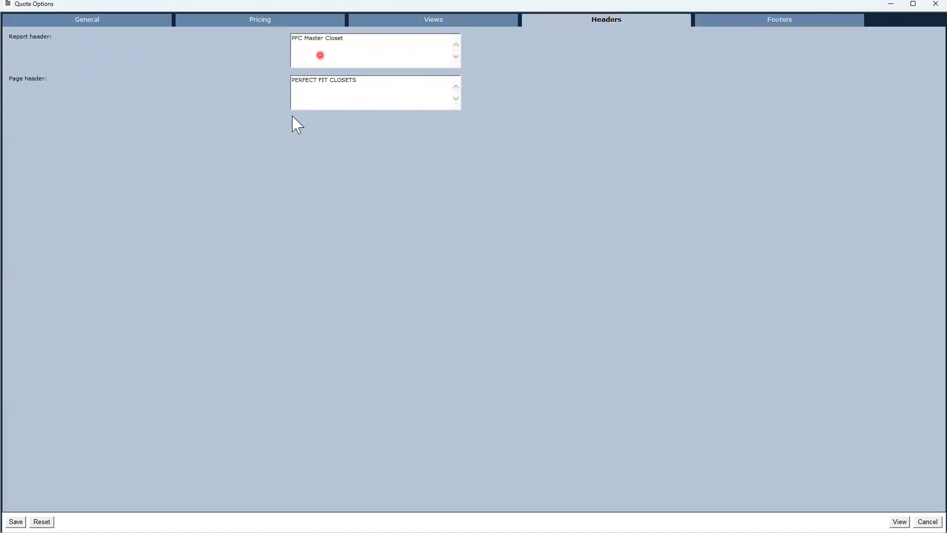
{"action": "left_click", "coordinate": [327, 39]}
{"action": "left_click", "coordinate": [367, 80]}
{"action": "left_click_drag", "start_coordinate": [289, 77], "coordinate": [282, 78]}
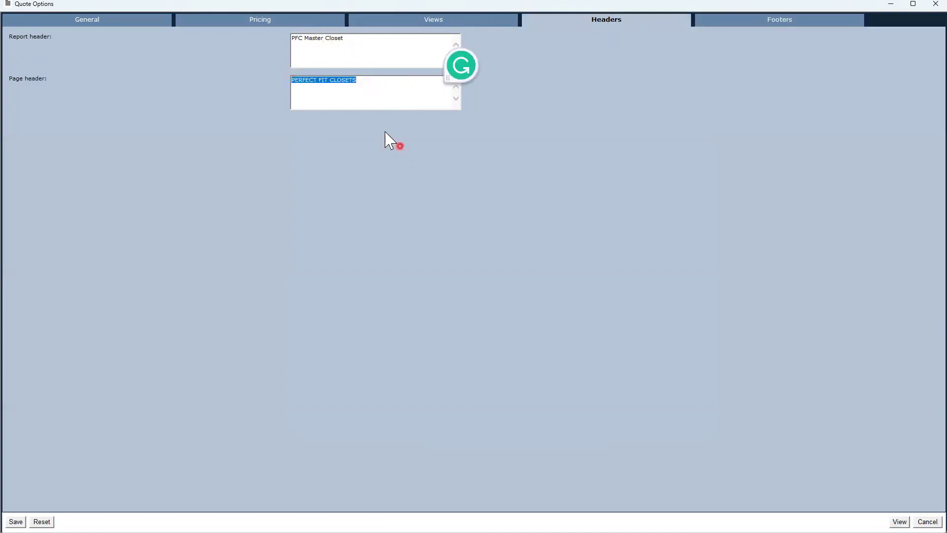
{"action": "left_click_drag", "start_coordinate": [348, 42], "coordinate": [265, 45]}
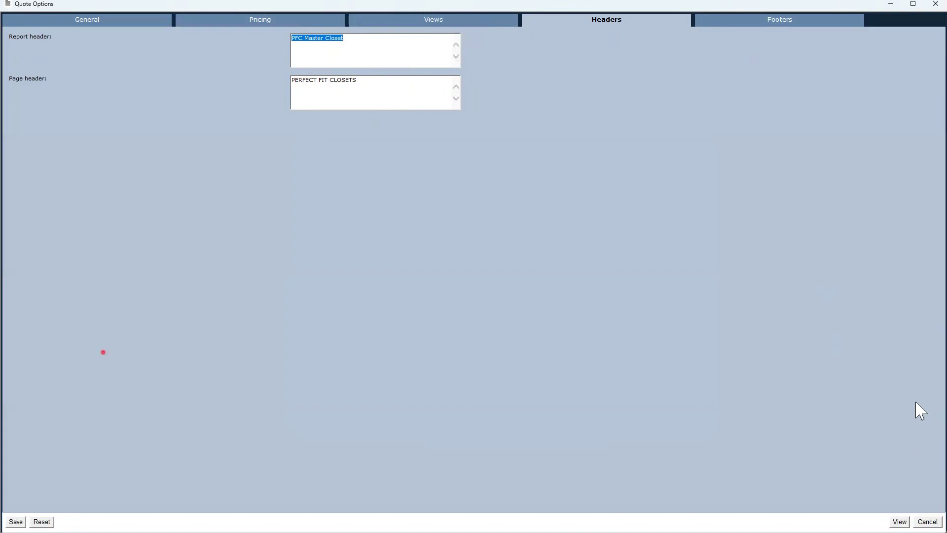
Generate the Quote report with the chosen logo and view pictures, and examine its totals and picture pages.
{"action": "left_click", "coordinate": [901, 522]}
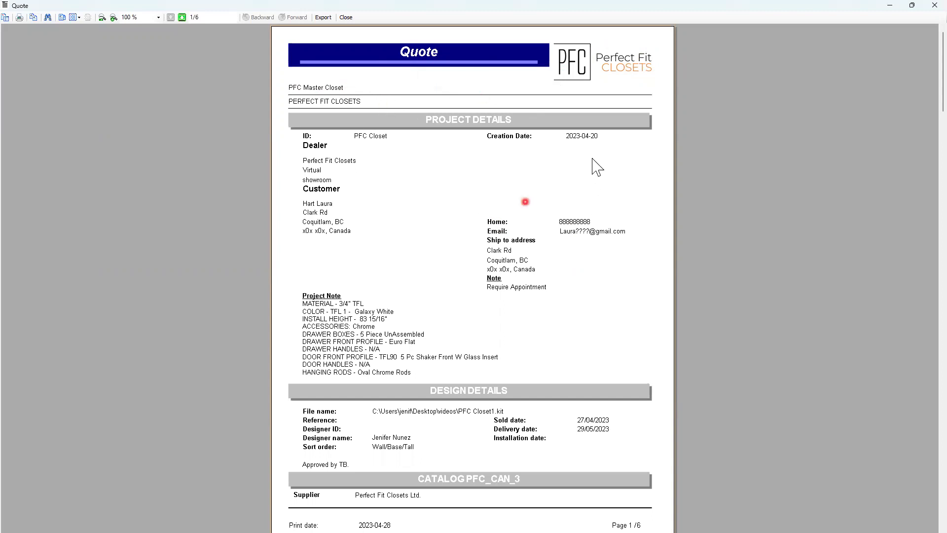
{"action": "scroll", "coordinate": [544, 291], "scroll_direction": "down", "scroll_amount": 15}
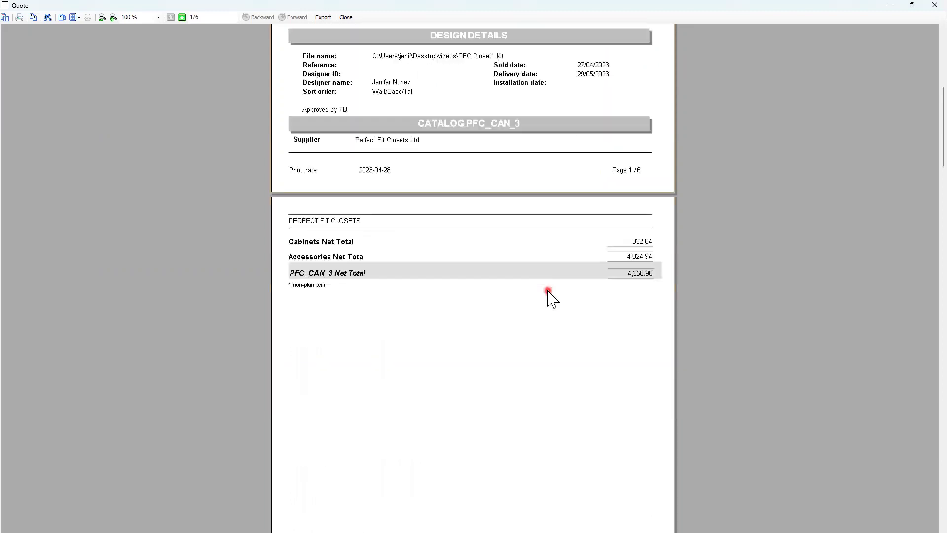
{"action": "scroll", "coordinate": [550, 291], "scroll_direction": "down", "scroll_amount": 7}
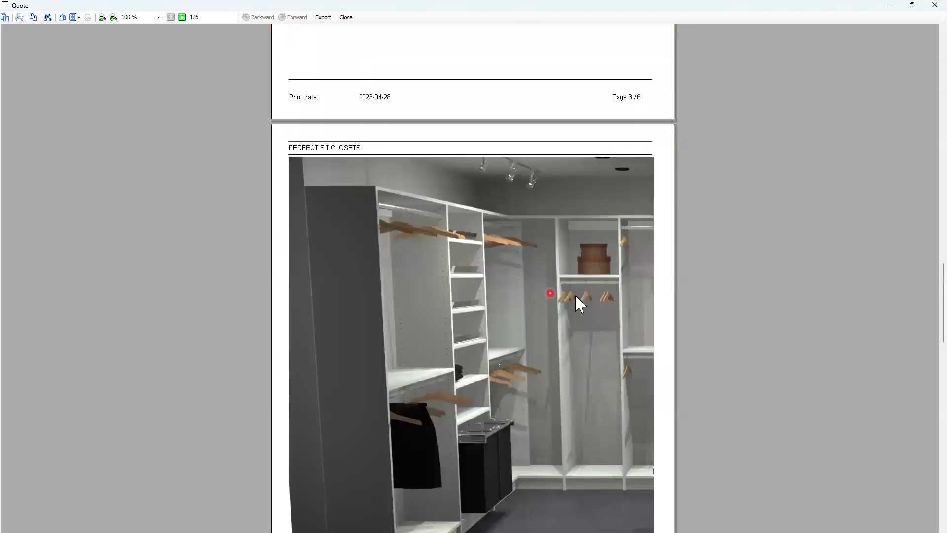
{"action": "scroll", "coordinate": [468, 242], "scroll_direction": "down", "scroll_amount": 12}
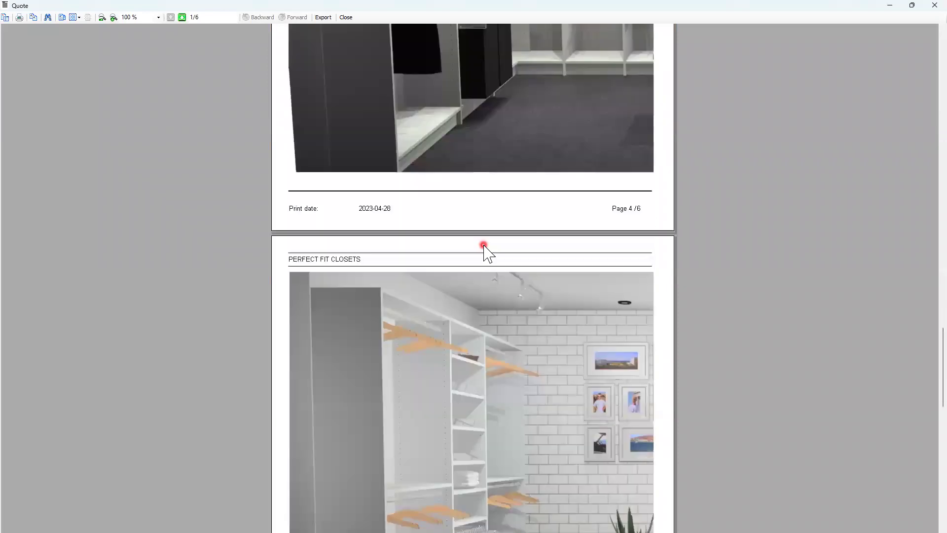
{"action": "scroll", "coordinate": [483, 244], "scroll_direction": "up", "scroll_amount": 15}
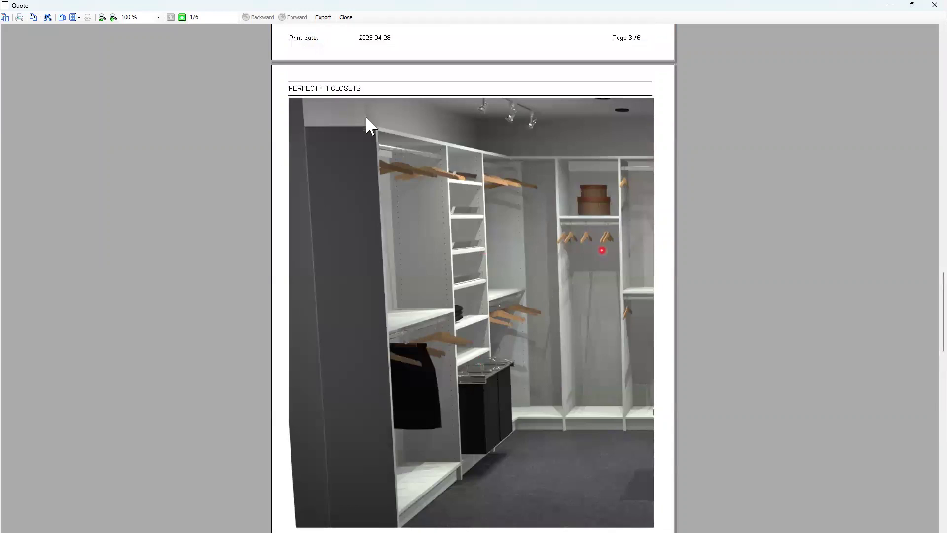
{"action": "scroll", "coordinate": [431, 223], "scroll_direction": "down", "scroll_amount": 2}
{"action": "scroll", "coordinate": [454, 212], "scroll_direction": "up", "scroll_amount": 1}
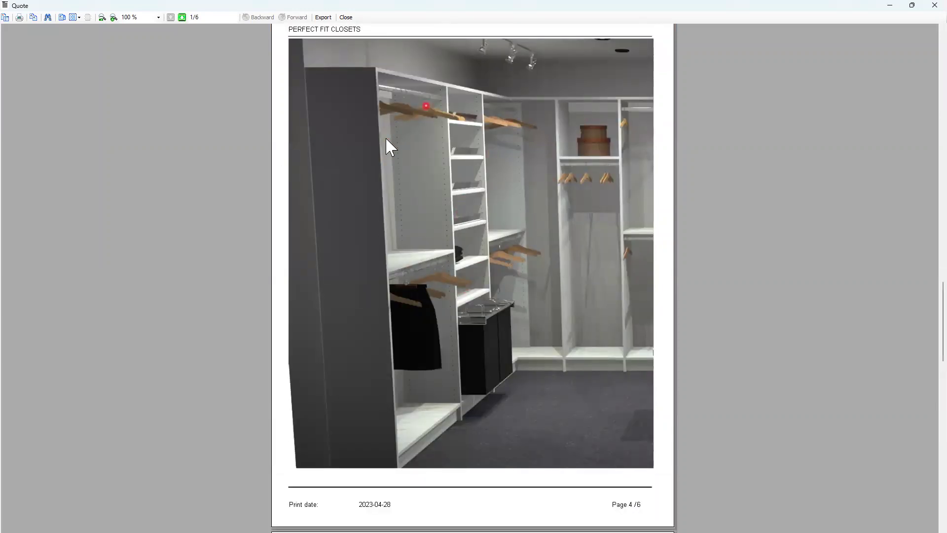
Examine the closet view pictures on the quote's last pages, the quote summary totals, and the design details.
{"action": "scroll", "coordinate": [408, 186], "scroll_direction": "up", "scroll_amount": 1}
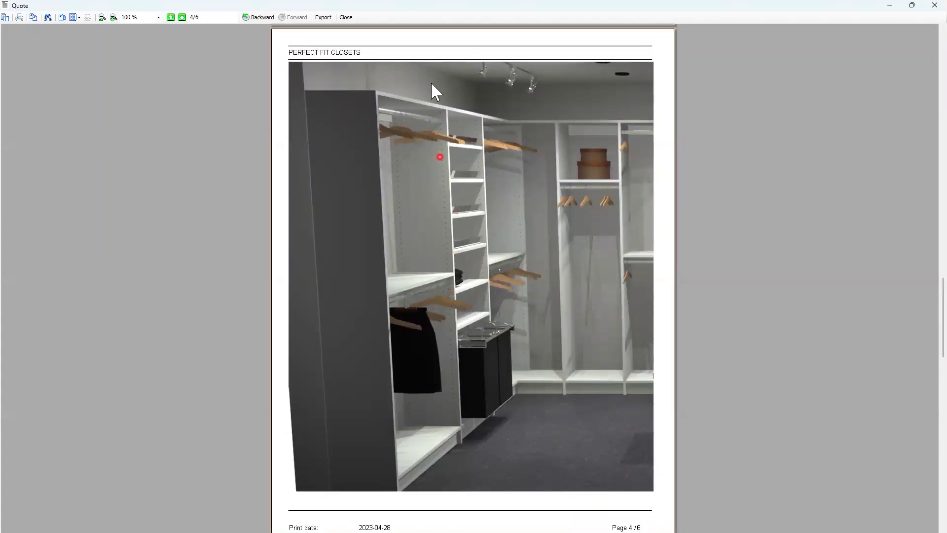
{"action": "scroll", "coordinate": [473, 261], "scroll_direction": "down", "scroll_amount": 18}
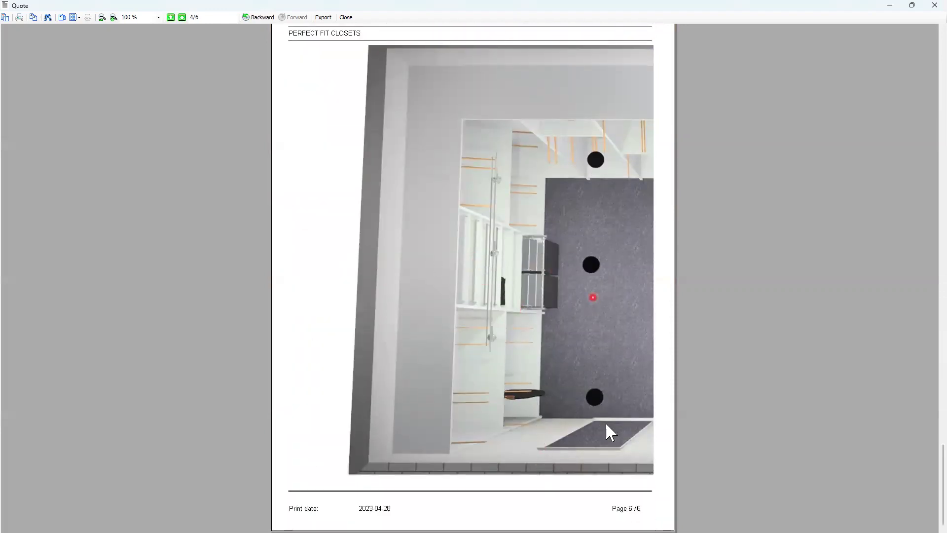
{"action": "scroll", "coordinate": [546, 311], "scroll_direction": "up", "scroll_amount": 12}
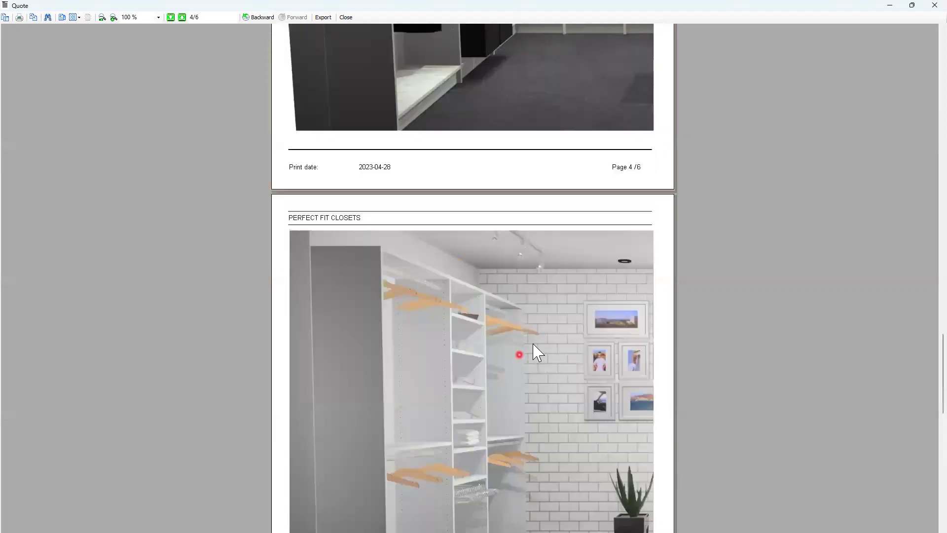
{"action": "scroll", "coordinate": [525, 339], "scroll_direction": "up", "scroll_amount": 10}
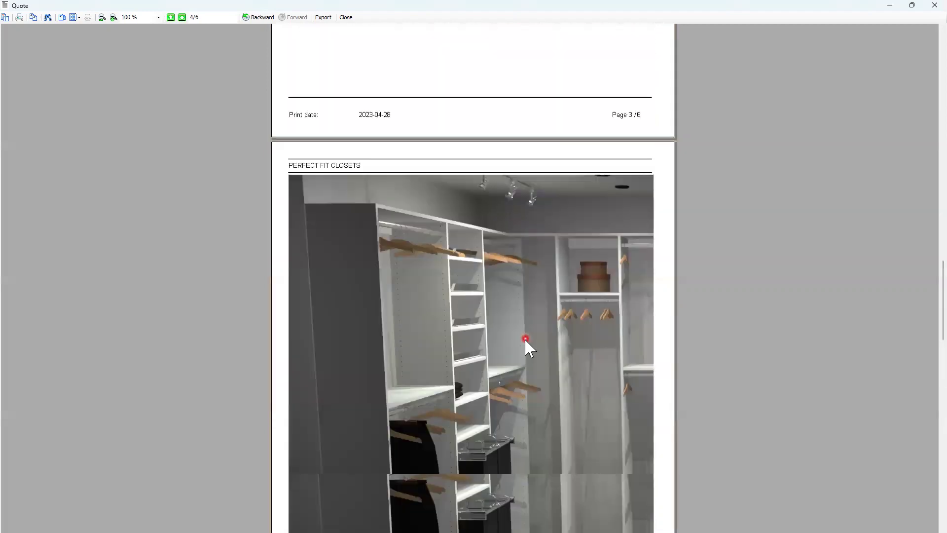
{"action": "scroll", "coordinate": [525, 339], "scroll_direction": "down", "scroll_amount": 4}
{"action": "scroll", "coordinate": [324, 274], "scroll_direction": "up", "scroll_amount": 3}
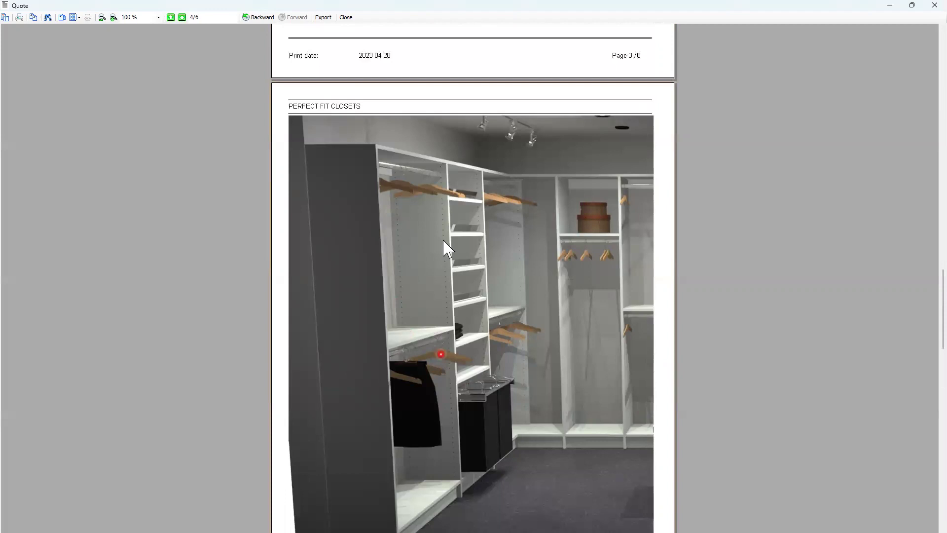
{"action": "scroll", "coordinate": [505, 411], "scroll_direction": "down", "scroll_amount": 4}
{"action": "scroll", "coordinate": [513, 414], "scroll_direction": "up", "scroll_amount": 8}
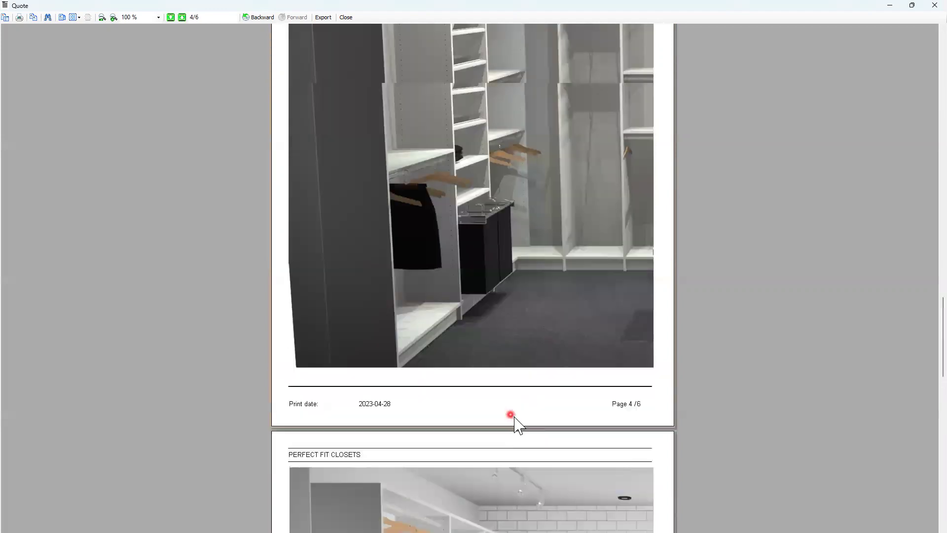
{"action": "scroll", "coordinate": [519, 421], "scroll_direction": "up", "scroll_amount": 8}
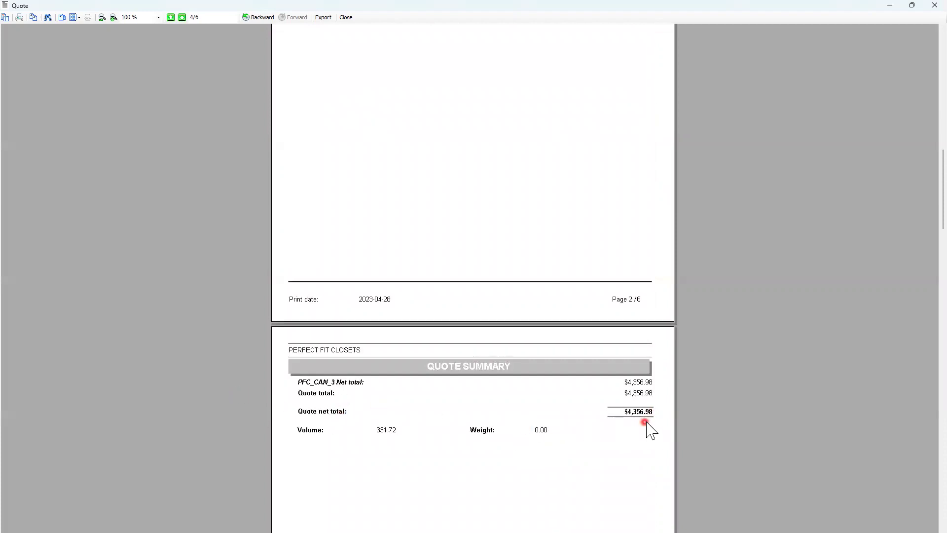
{"action": "scroll", "coordinate": [576, 284], "scroll_direction": "up", "scroll_amount": 12}
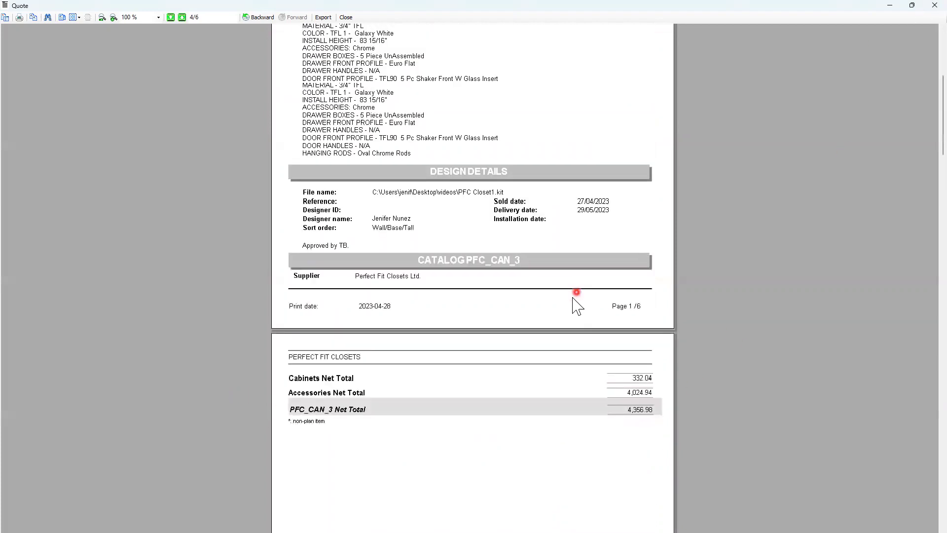
Check the print settings for the quote, cancel without printing, and close the report.
{"action": "left_click", "coordinate": [19, 17]}
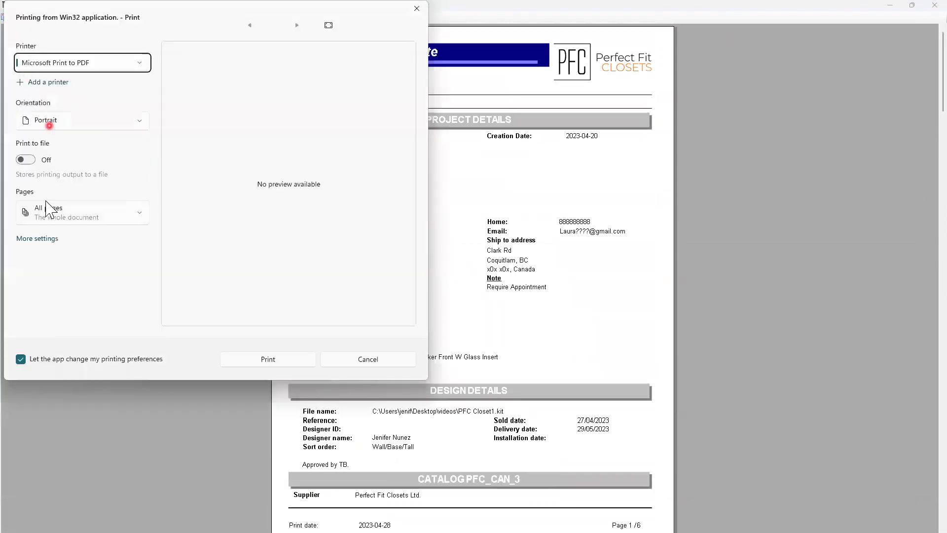
{"action": "left_click", "coordinate": [418, 7]}
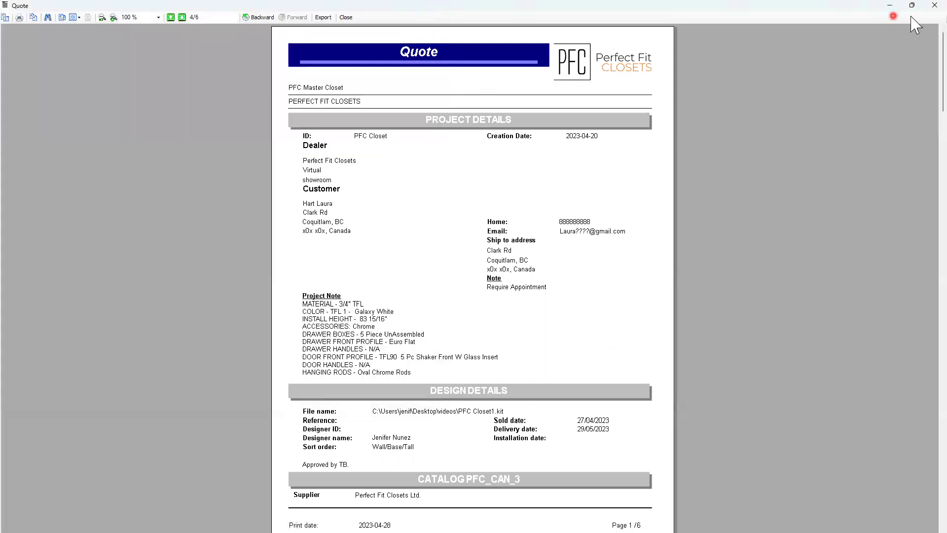
{"action": "left_click", "coordinate": [937, 5]}
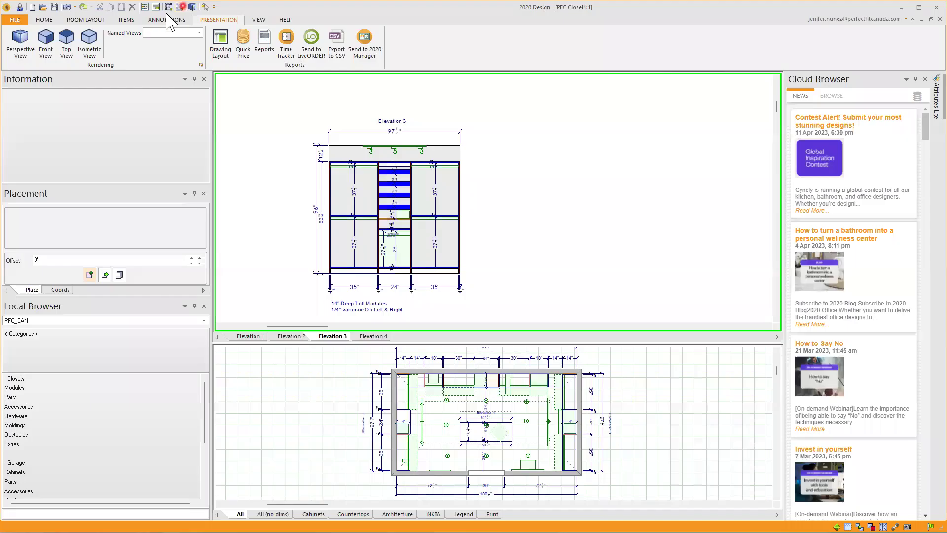
Reopen the Quote report options and clear view paths 1, 2 and 3 of the pictures.
{"action": "left_click", "coordinate": [265, 43]}
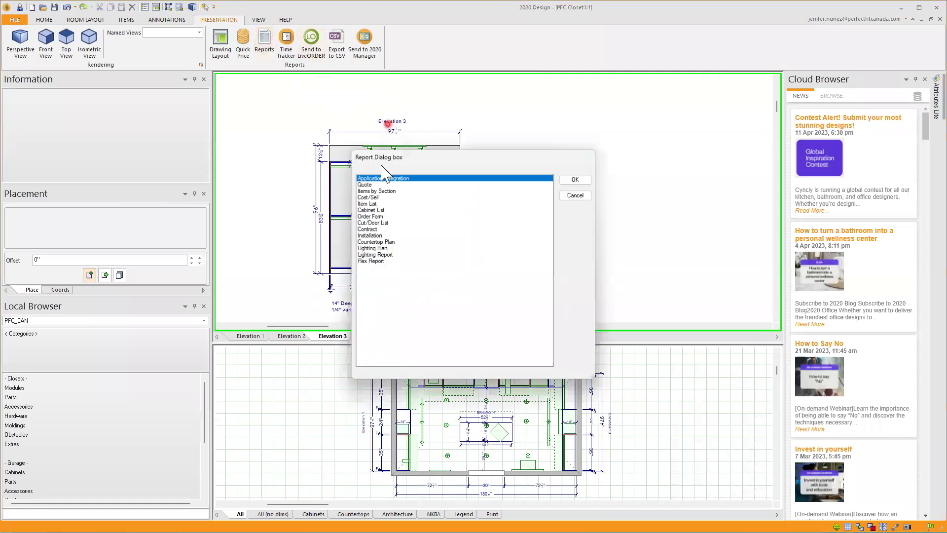
{"action": "double_click", "coordinate": [365, 185]}
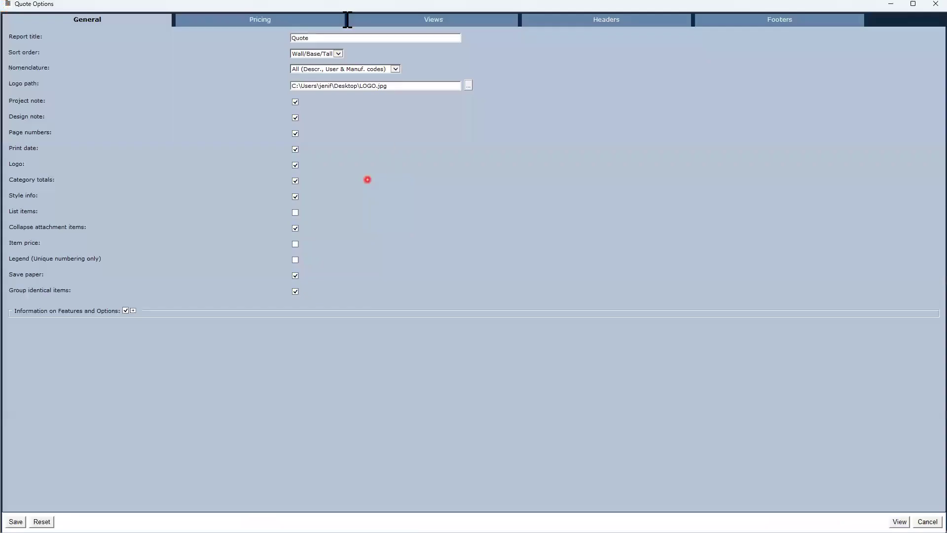
{"action": "left_click", "coordinate": [431, 23]}
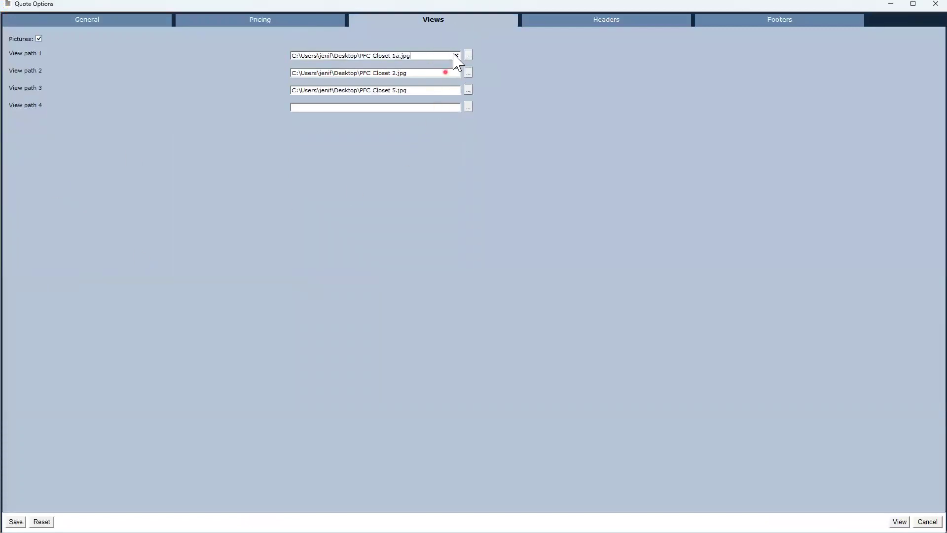
{"action": "left_click", "coordinate": [457, 55]}
{"action": "left_click", "coordinate": [456, 74]}
{"action": "left_click", "coordinate": [464, 20]}
{"action": "left_click", "coordinate": [456, 73]}
{"action": "left_click", "coordinate": [447, 90]}
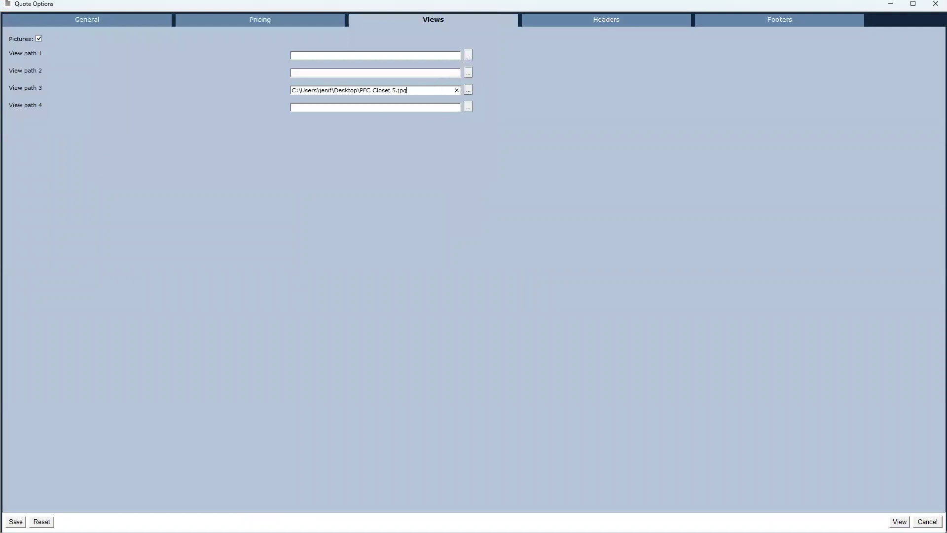
{"action": "left_click", "coordinate": [456, 90]}
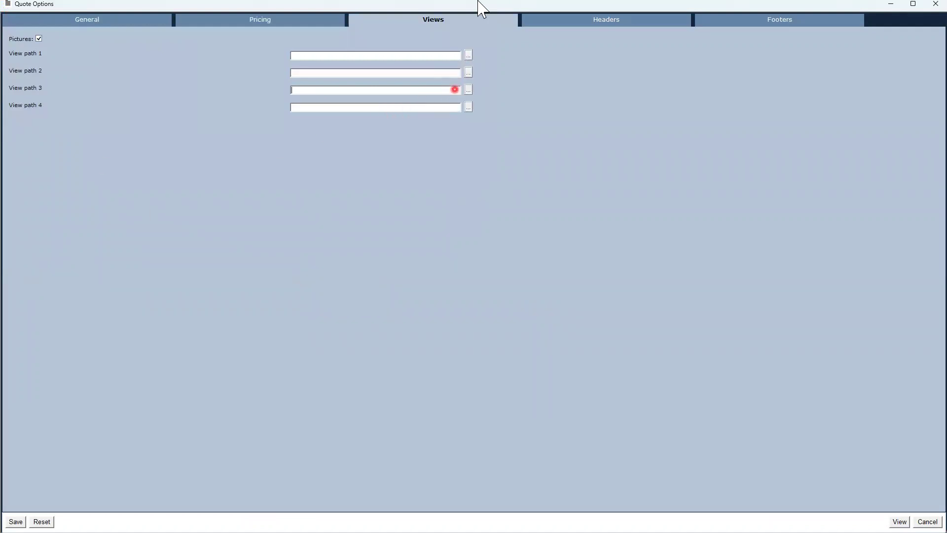
Clear the LOGO.jpg path in the general options of the quote.
{"action": "left_click", "coordinate": [117, 19]}
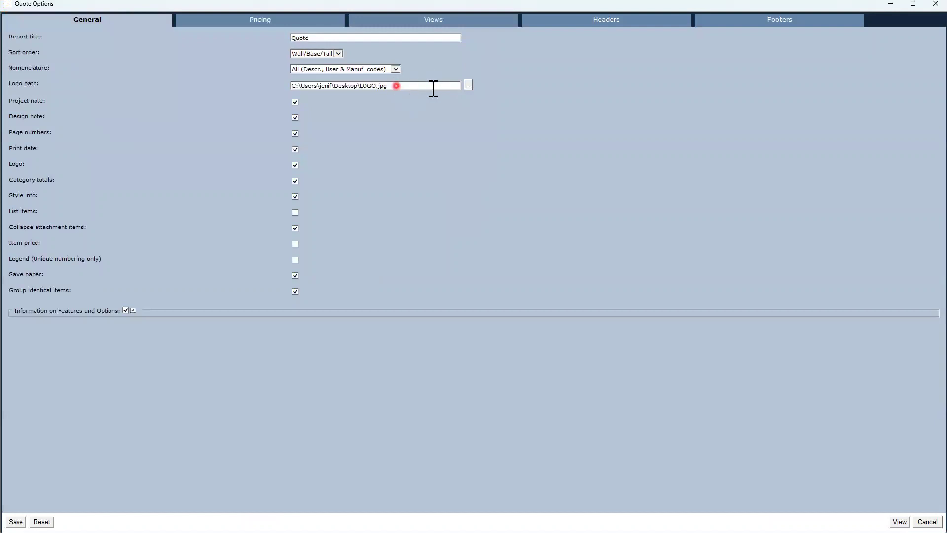
{"action": "left_click", "coordinate": [455, 86]}
{"action": "left_click", "coordinate": [456, 86]}
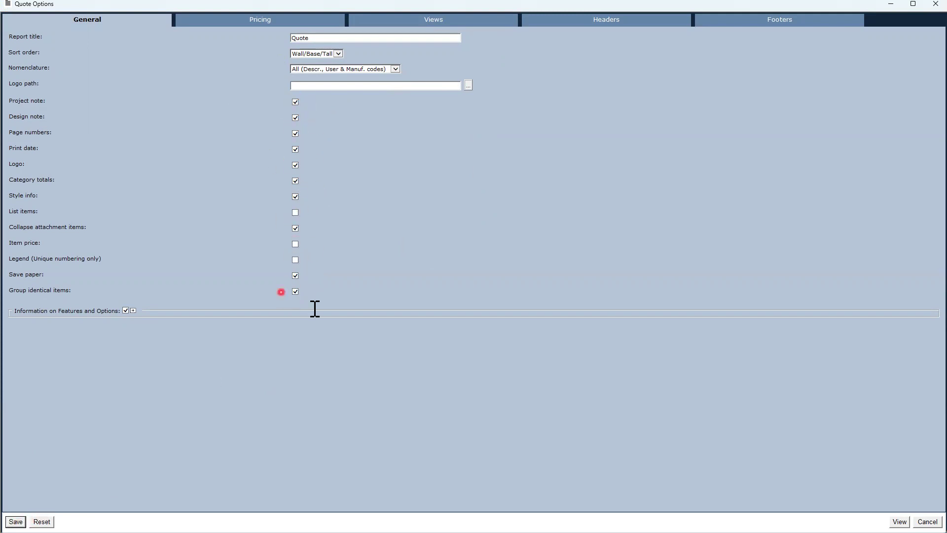
Generate the Quote report without a custom logo or view pictures, and review its project details and net totals.
{"action": "left_click", "coordinate": [900, 521]}
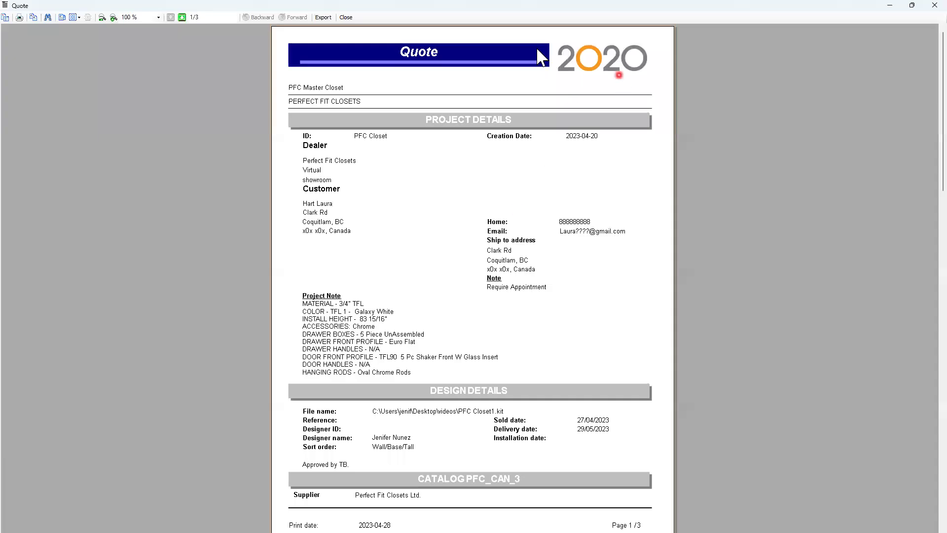
{"action": "scroll", "coordinate": [600, 325], "scroll_direction": "down", "scroll_amount": 15}
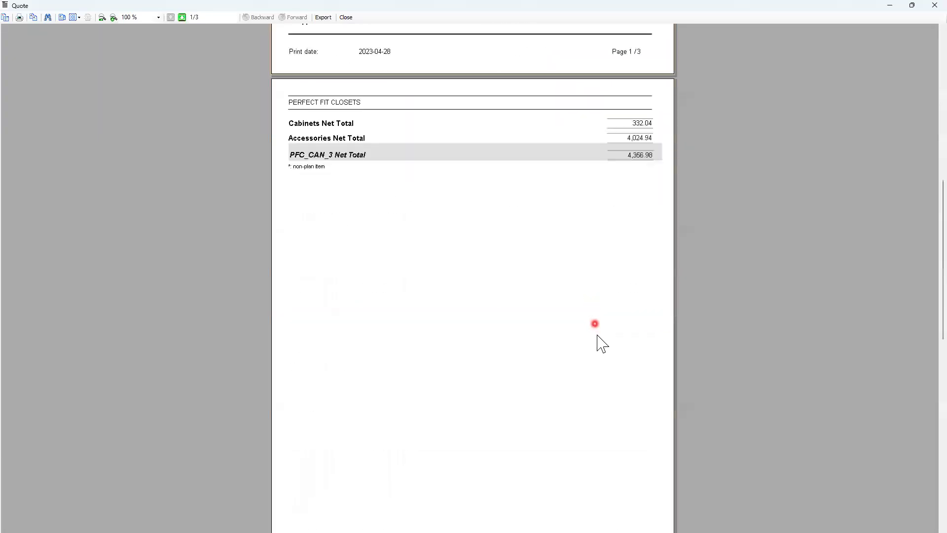
{"action": "scroll", "coordinate": [599, 338], "scroll_direction": "up", "scroll_amount": 15}
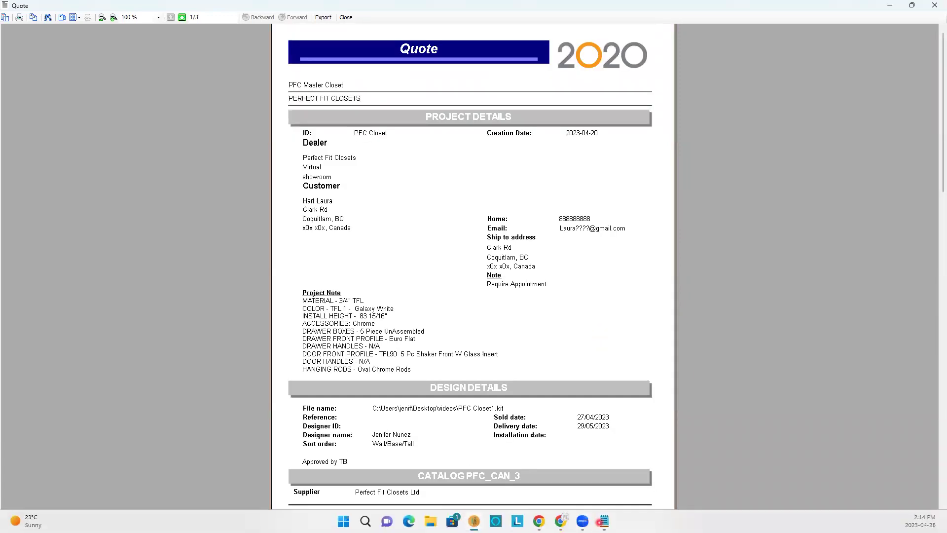
Switch to Notepad and bring up the Creating a Quote note with the support contact.
{"action": "left_click", "coordinate": [603, 521]}
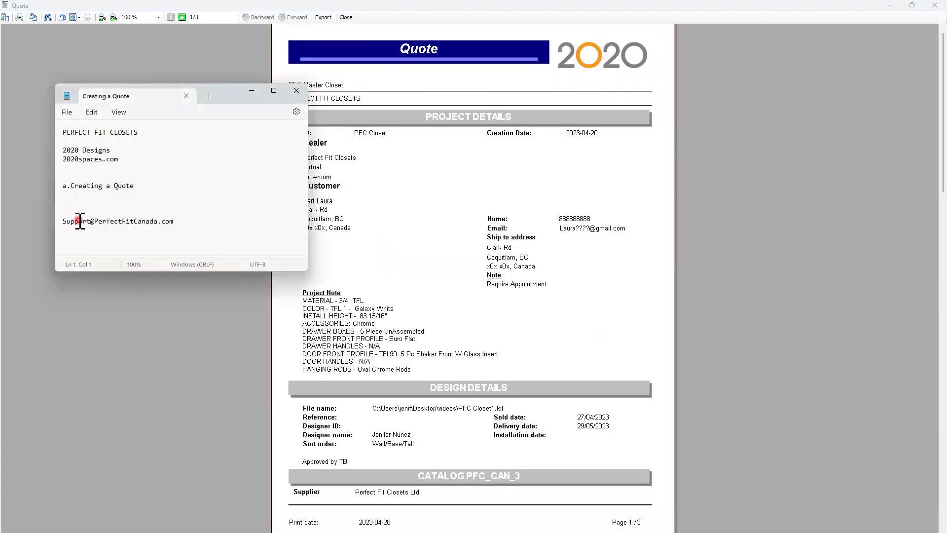